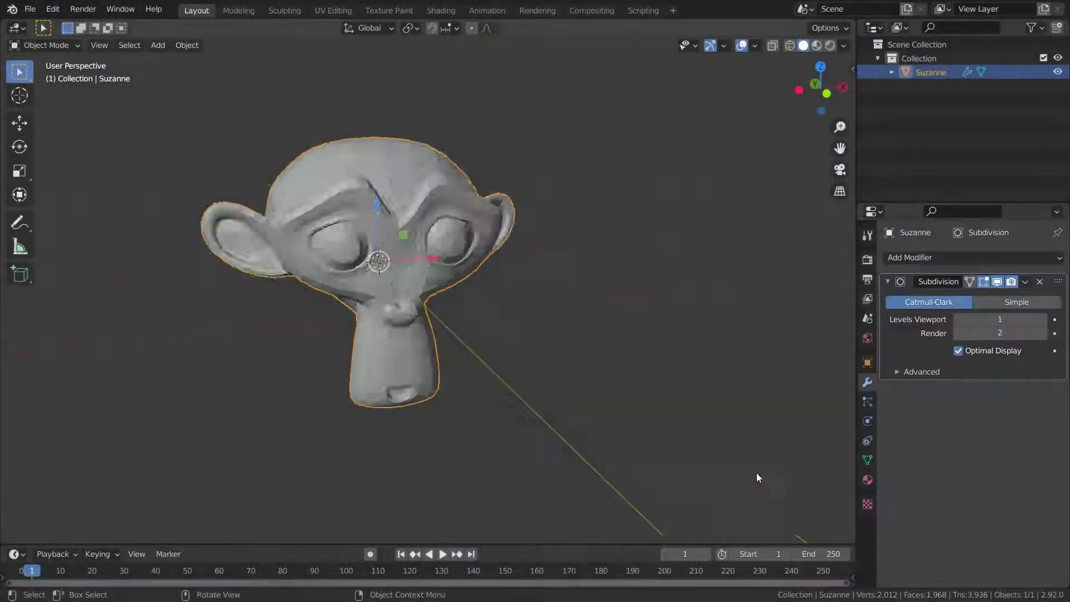
# Set the monkey's Subdivision modifier to a viewport level of 2
pyautogui.scroll(3, 650, 389)
pyautogui.moveTo(650, 389); pyautogui.dragTo(533, 314, button='middle')
pyautogui.click(1040, 319)
pyautogui.moveTo(721, 337); pyautogui.dragTo(697, 139, button='middle')
# Enable the Wireframe overlay and turn off Optimal Display to show the monkey's full subdivided wireframe
pyautogui.click(755, 46)
pyautogui.click(668, 277)
pyautogui.moveTo(670, 279); pyautogui.dragTo(585, 312, button='middle')
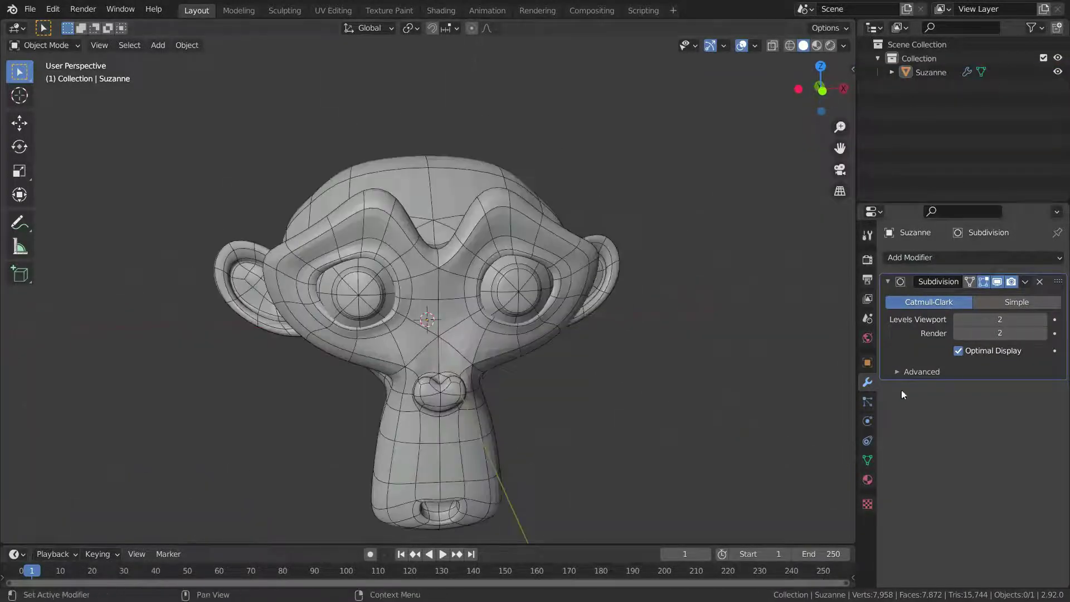
pyautogui.click(958, 350)
pyautogui.moveTo(529, 340); pyautogui.dragTo(470, 358, button='middle')
# Try a viewport subdivision level two steps higher on the monkey and return it to 2
pyautogui.click(1044, 319)
pyautogui.click(1044, 320)
pyautogui.scroll(2, 535, 357)
pyautogui.moveTo(535, 356); pyautogui.dragTo(585, 346, button='middle')
pyautogui.click(962, 320)
pyautogui.click(963, 320)
pyautogui.moveTo(808, 323); pyautogui.dragTo(714, 317, button='middle')
pyautogui.scroll(2, 615, 308)
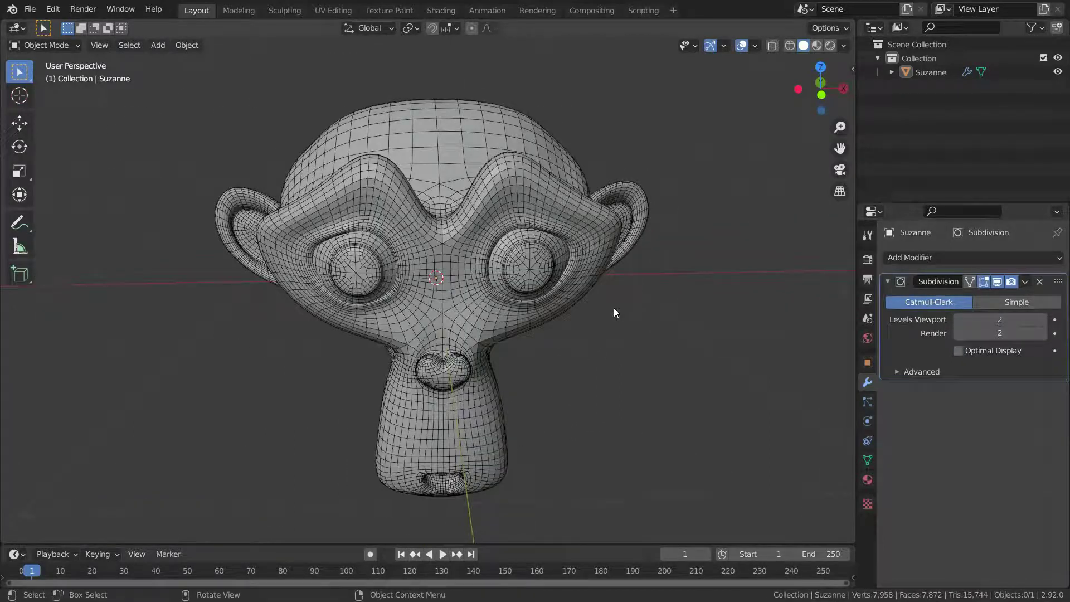
# Try Simple subdivision on the monkey, return to Catmull-Clark and turn Optimal Display back on
pyautogui.click(1010, 301)
pyautogui.moveTo(724, 312); pyautogui.dragTo(640, 300, button='middle')
pyautogui.scroll(2, 640, 301)
pyautogui.click(933, 306)
pyautogui.click(958, 350)
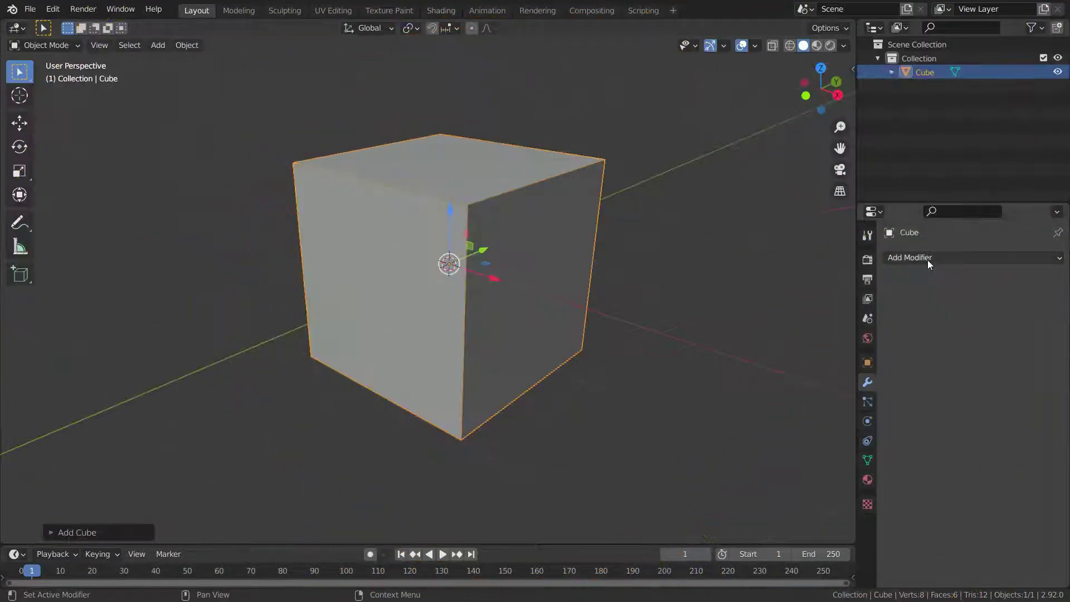
# Add a Subdivision Surface modifier to the cube
pyautogui.click(927, 260)
pyautogui.click(808, 506)
pyautogui.scroll(2, 483, 277)
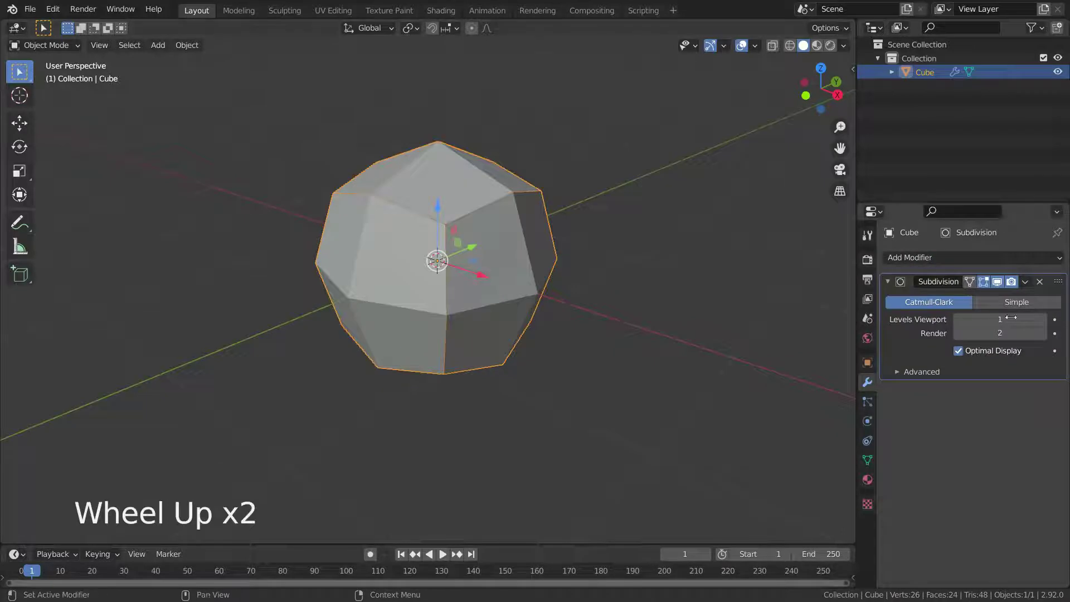
# Raise the cube's viewport subdivision level by two steps and expand the modifier's advanced settings
pyautogui.click(1041, 319)
pyautogui.click(1041, 319)
pyautogui.moveTo(597, 219); pyautogui.dragTo(540, 284, button='middle')
pyautogui.click(921, 371)
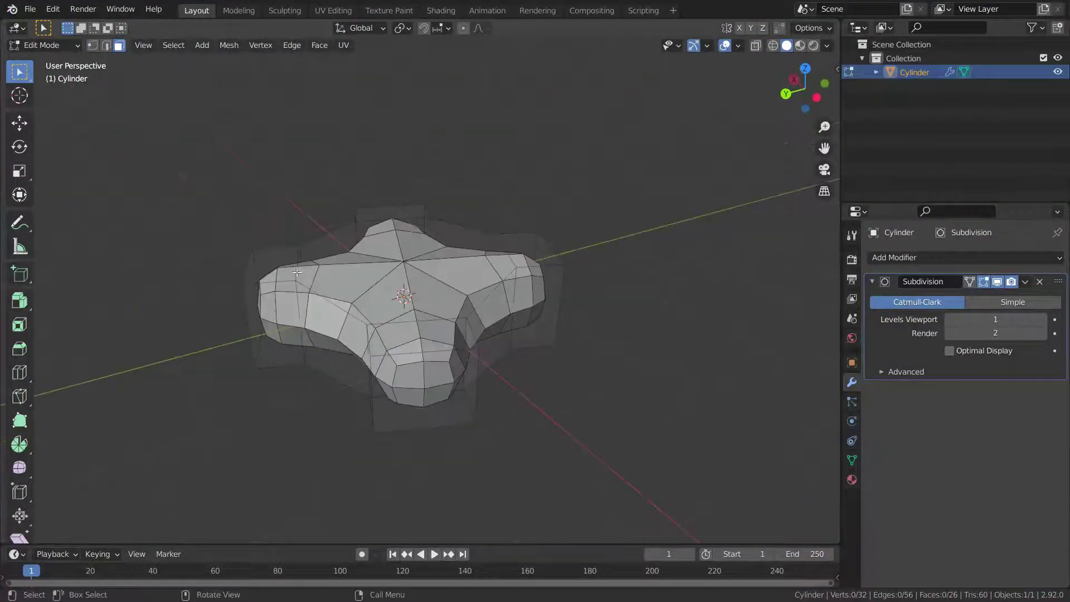
# Extrude the top faces of two opposite arms of the cylinder mesh upward by about 1.01 m
pyautogui.click(273, 265)
pyautogui.keyDown('shift'); pyautogui.click(538, 254); pyautogui.keyUp('shift')
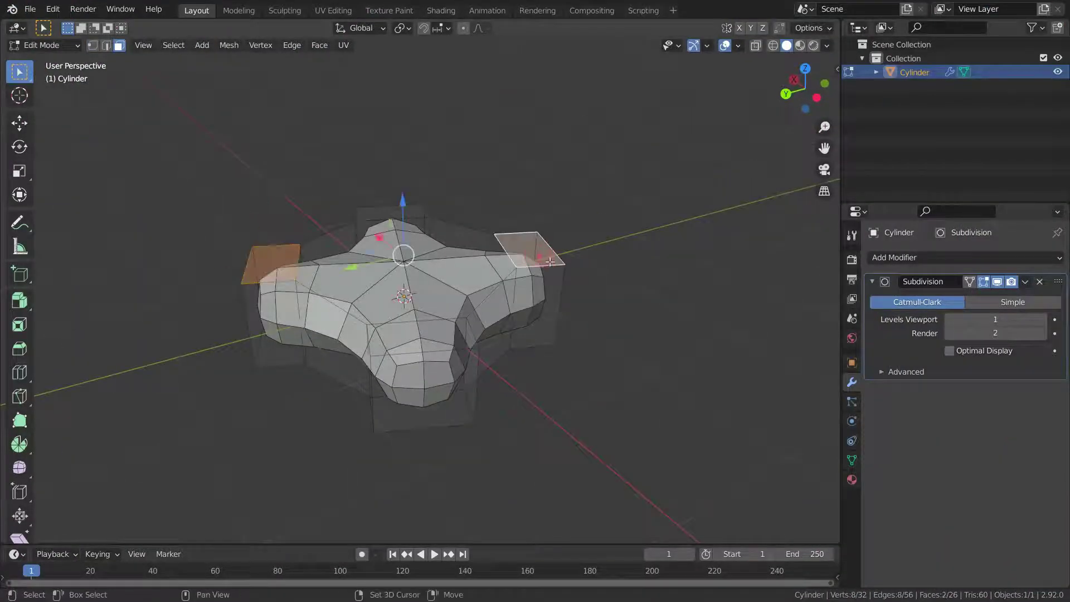
pyautogui.press('e')
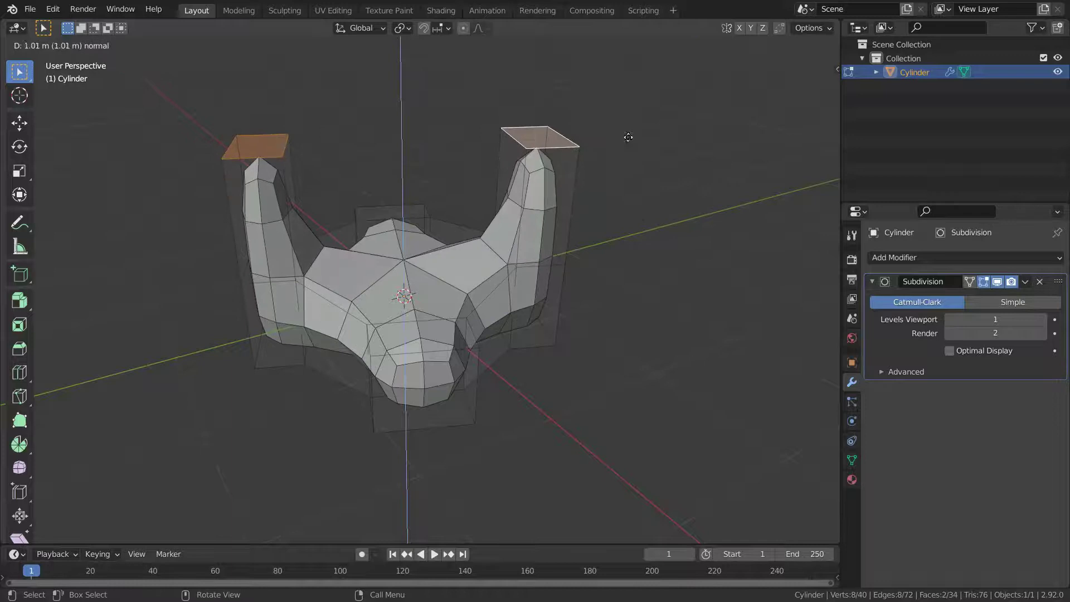
pyautogui.click(627, 136)
pyautogui.moveTo(628, 136); pyautogui.dragTo(616, 289, button='middle')
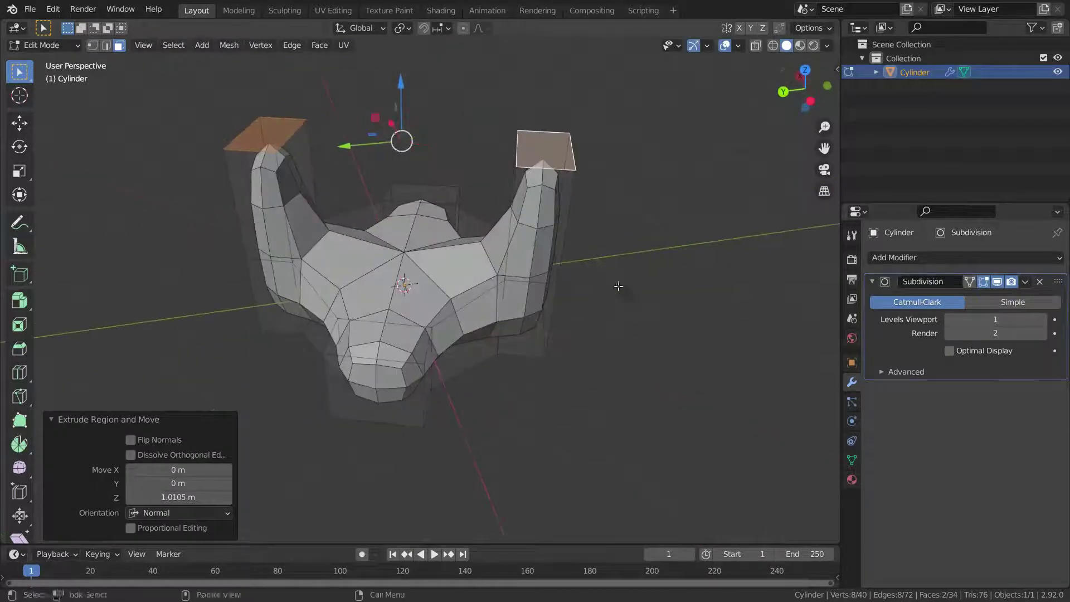
# Raise the extruded cylinder's viewport subdivision level by three steps
pyautogui.click(1040, 319)
pyautogui.click(1040, 319)
pyautogui.click(1041, 319)
pyautogui.moveTo(640, 323); pyautogui.dragTo(506, 316, button='middle')
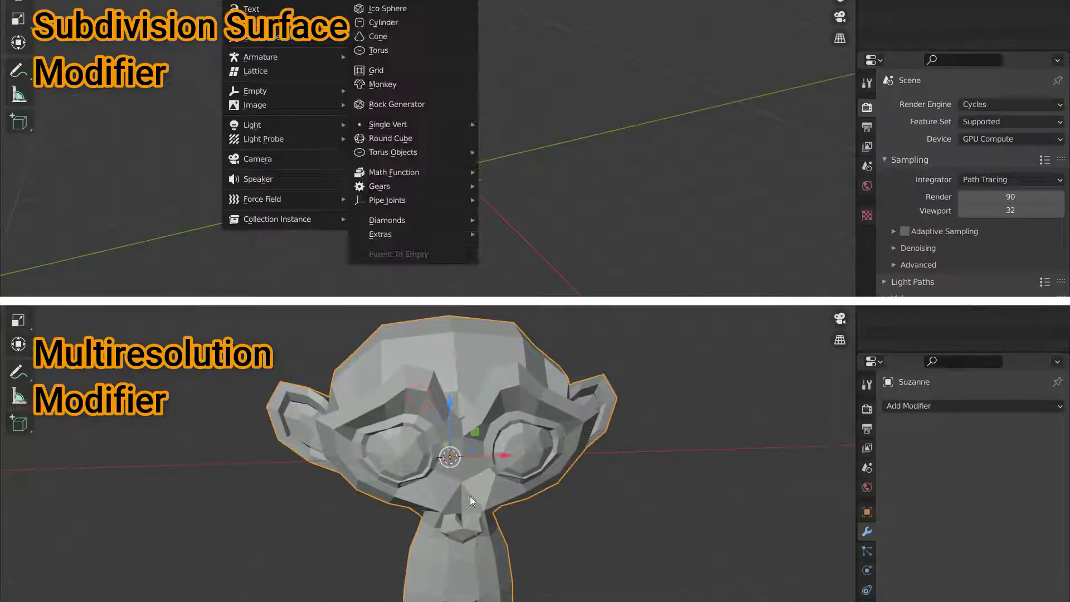
# Add a monkey mesh in the Subdivision Surface scene and a Multiresolution modifier to the monkey in the other scene
pyautogui.click(402, 85)
pyautogui.scroll(3, 450, 174)
pyautogui.click(946, 410)
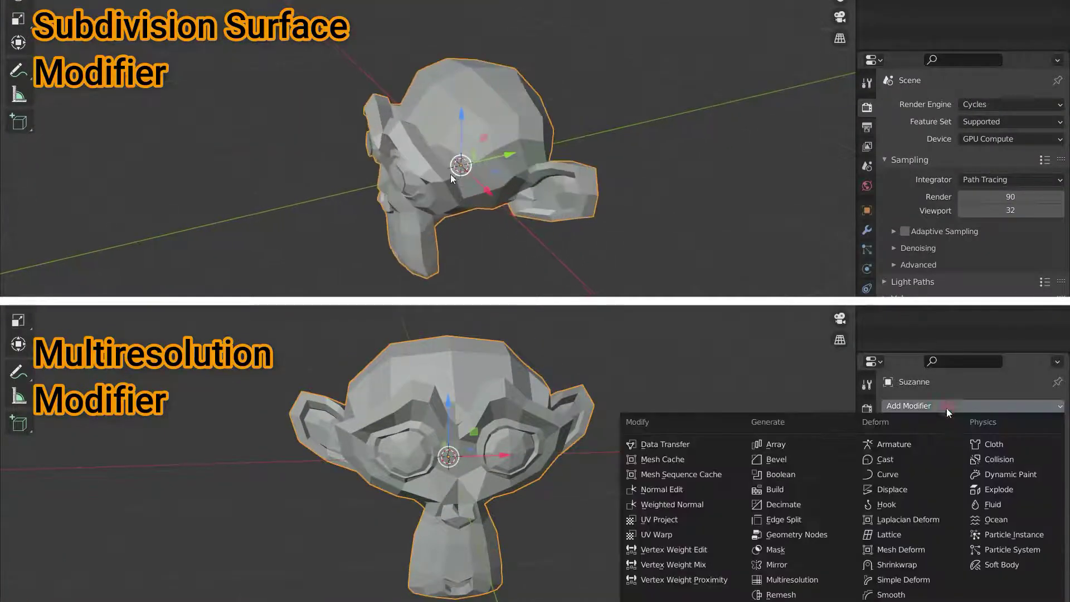
pyautogui.moveTo(450, 174); pyautogui.dragTo(551, 211, button='middle')
pyautogui.click(867, 230)
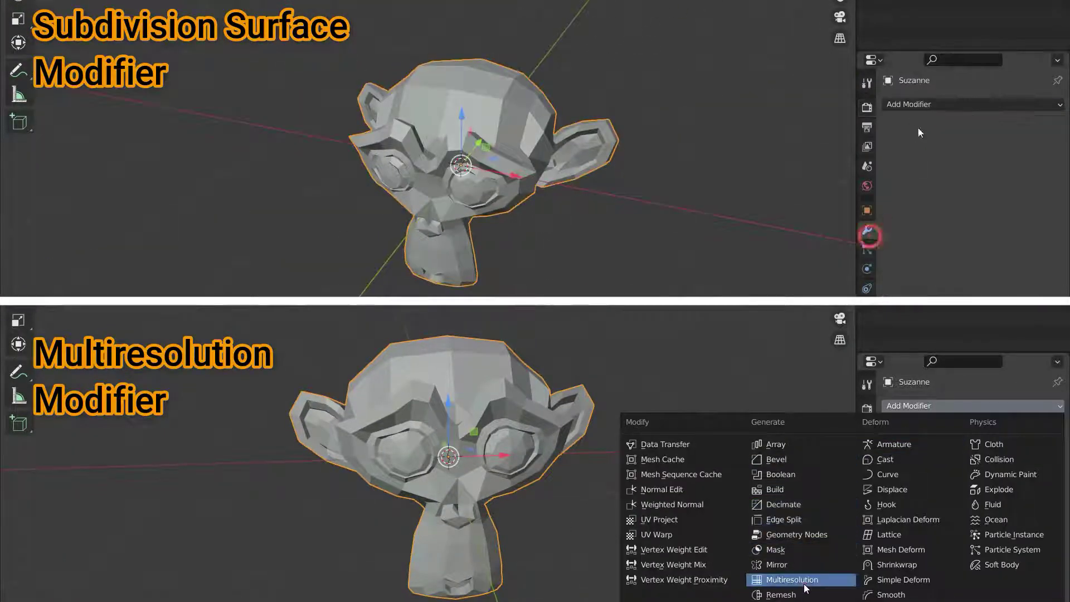
pyautogui.click(803, 580)
# Give the first scene's monkey a Subdivision Surface modifier and subdivide the Multiresolution monkey twice
pyautogui.click(924, 107)
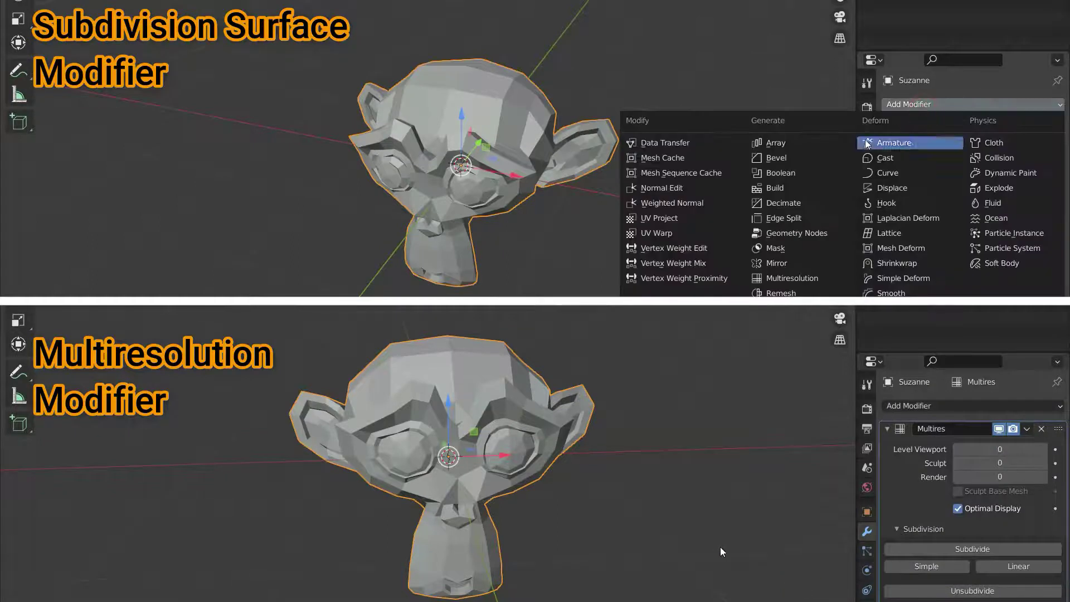
pyautogui.click(965, 550)
pyautogui.hotkey('ctrl', '1')
pyautogui.click(965, 550)
pyautogui.scroll(3, 488, 193)
pyautogui.moveTo(488, 192); pyautogui.dragTo(569, 181, button='middle')
# Subdivide the Multiresolution monkey three more times while raising the other monkey's viewport subdivision level step by step
pyautogui.click(965, 550)
pyautogui.click(1043, 166)
pyautogui.click(964, 549)
pyautogui.click(1043, 166)
pyautogui.click(1043, 166)
pyautogui.click(965, 549)
pyautogui.click(1043, 166)
pyautogui.scroll(3, 474, 478)
pyautogui.moveTo(474, 478); pyautogui.dragTo(542, 483, button='middle')
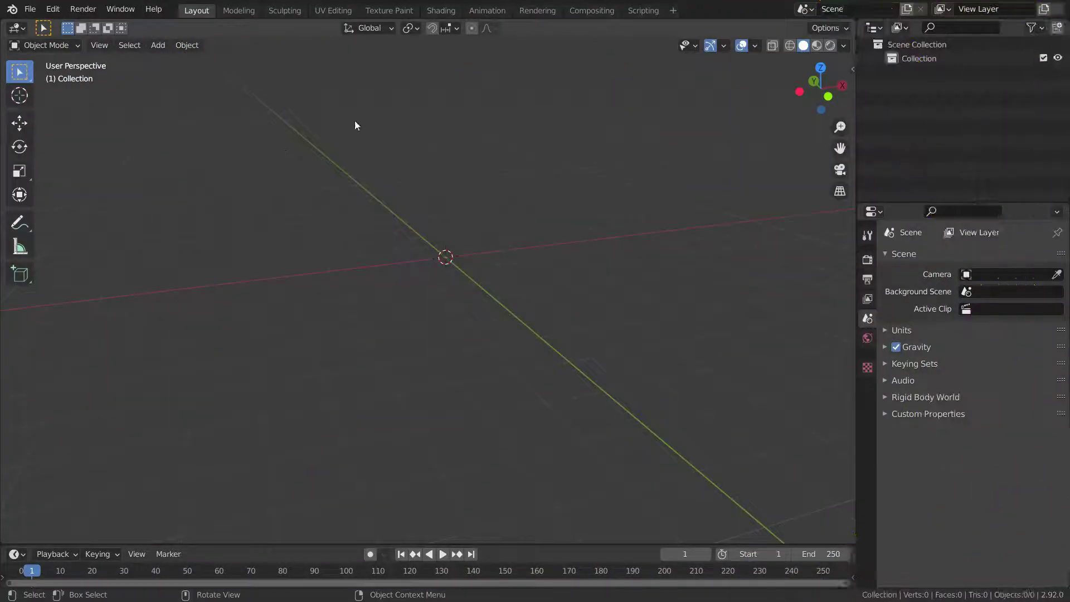
# Add a monkey mesh to the empty scene
pyautogui.hotkey('shift', 'a')
pyautogui.moveTo(314, 124)
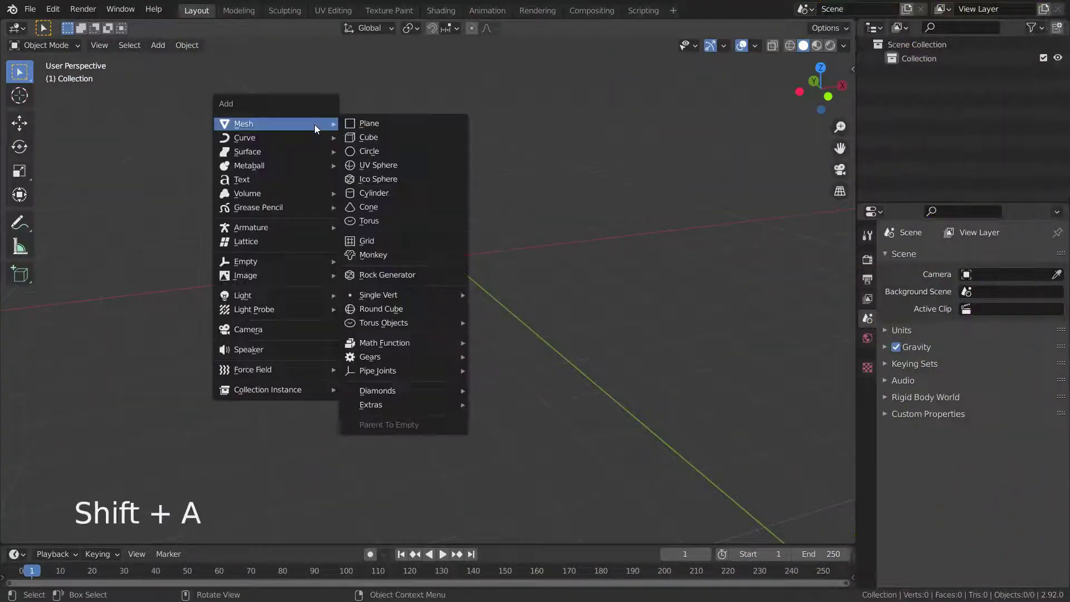
pyautogui.click(406, 255)
pyautogui.scroll(6, 477, 257)
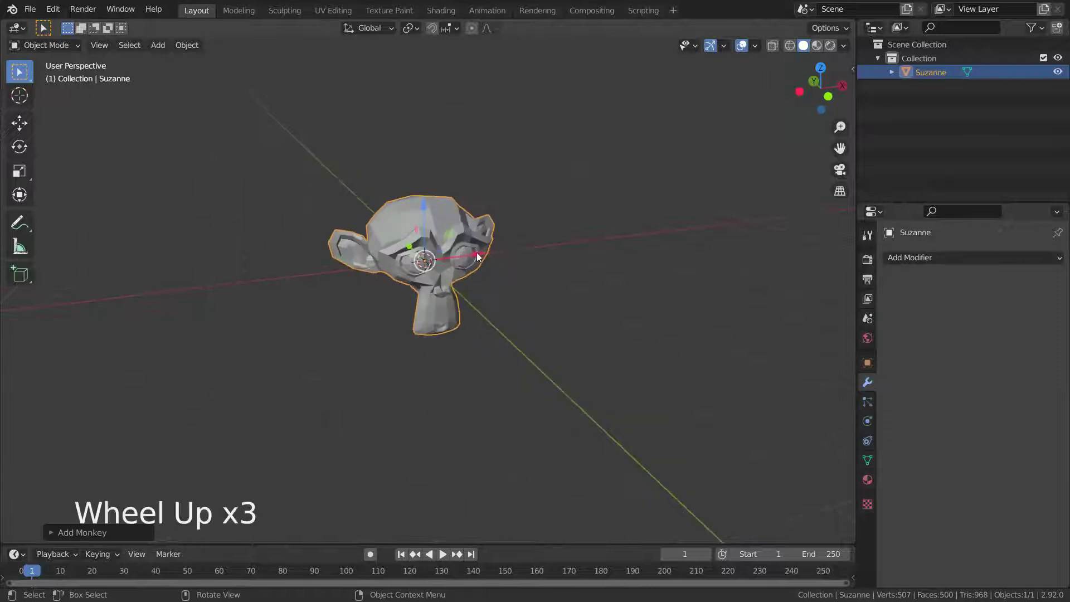
pyautogui.moveTo(471, 296)
pyautogui.mouseDown(button='middle')
pyautogui.moveTo(460, 268)
pyautogui.moveTo(464, 281)
pyautogui.mouseUp(button='middle')
pyautogui.scroll(1, 465, 282)
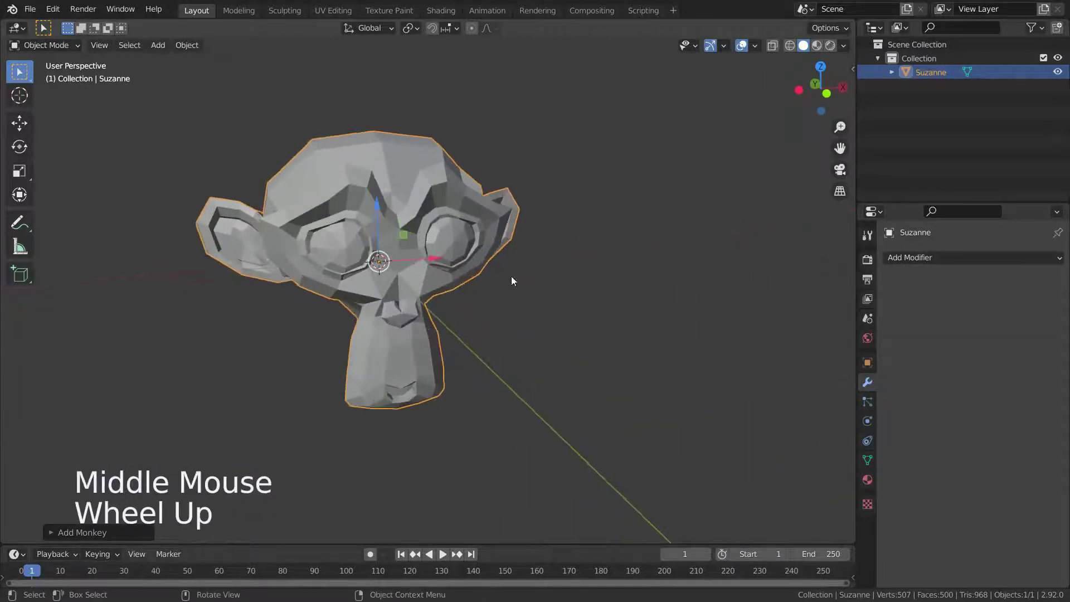
# Add a Subdivision Surface modifier to the new monkey and set its viewport level to 2
pyautogui.click(915, 261)
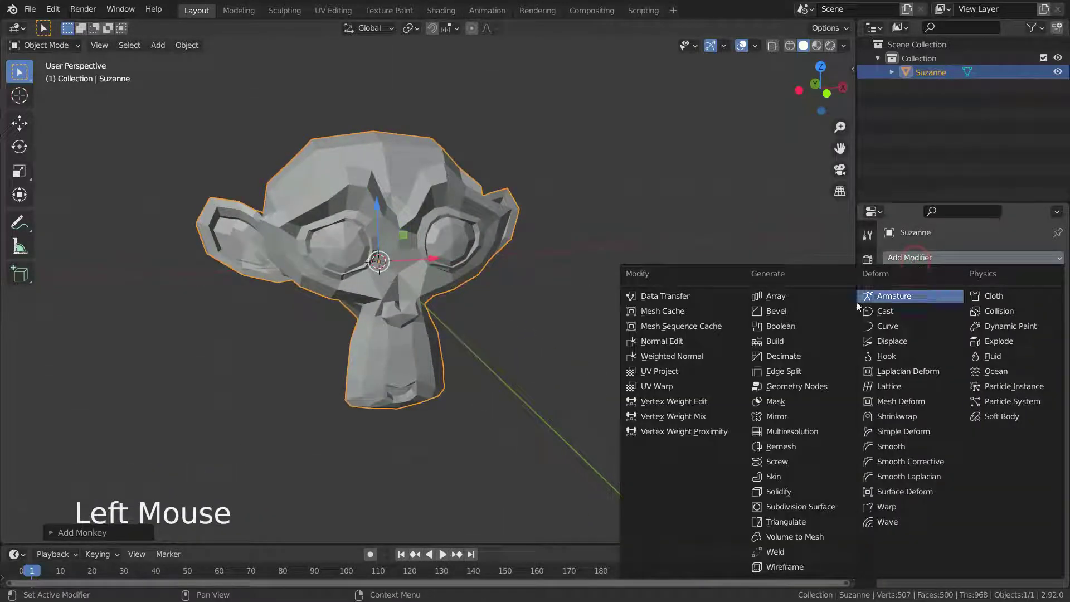
pyautogui.click(804, 507)
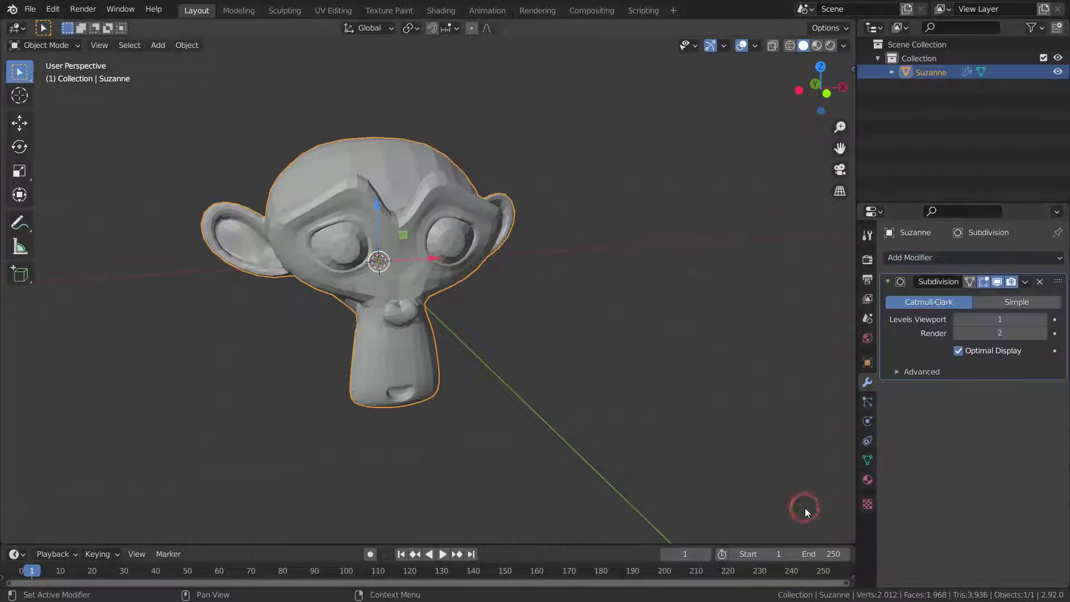
pyautogui.scroll(-3, 563, 333)
pyautogui.scroll(3, 563, 329)
pyautogui.moveTo(562, 329); pyautogui.dragTo(541, 327, button='middle')
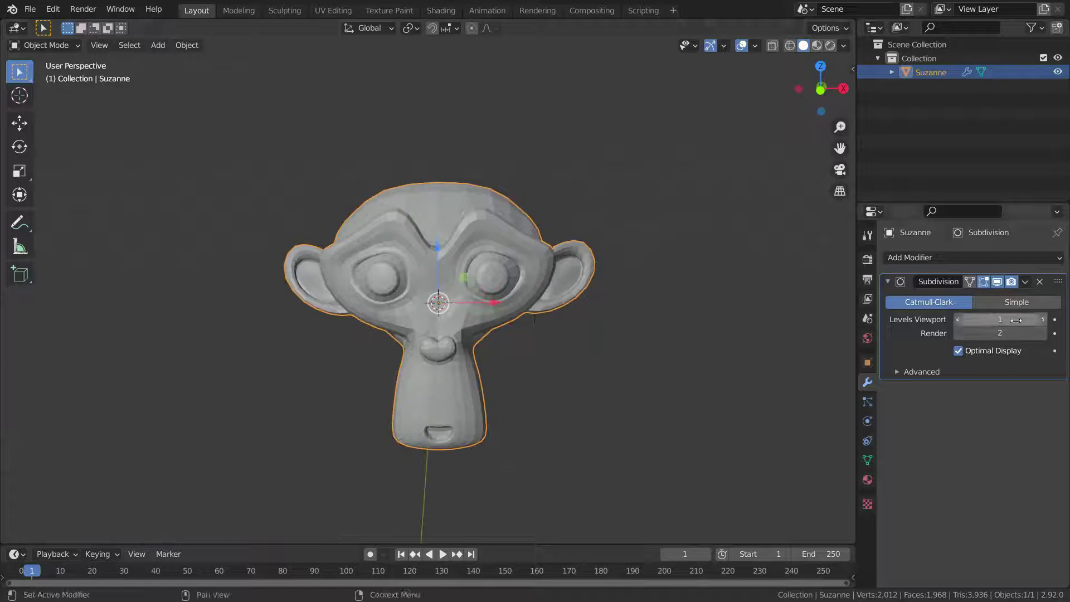
pyautogui.click(1041, 320)
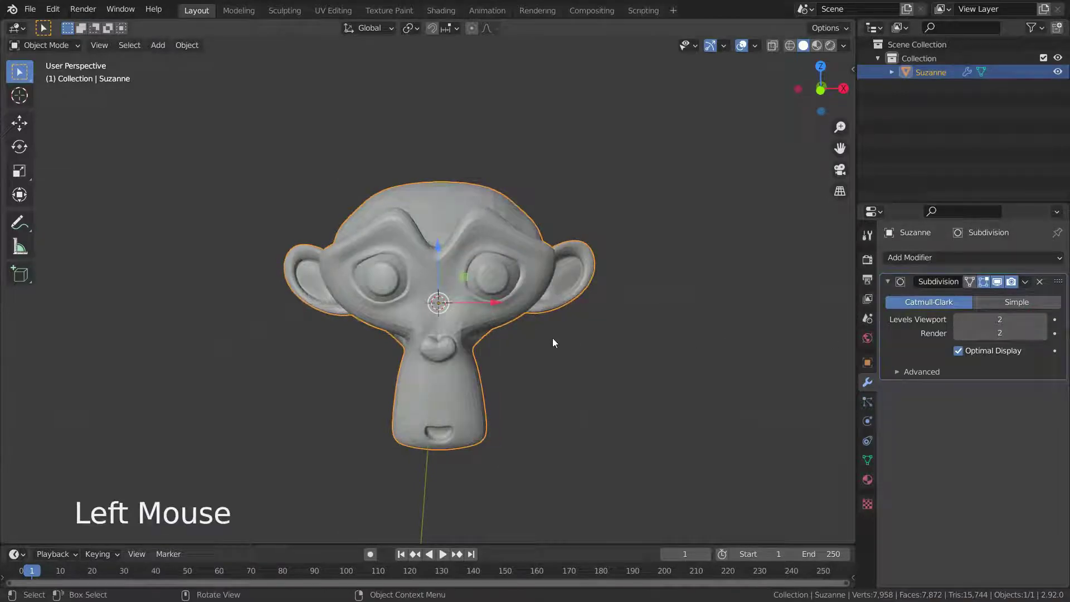
pyautogui.moveTo(553, 339); pyautogui.dragTo(562, 352, button='middle')
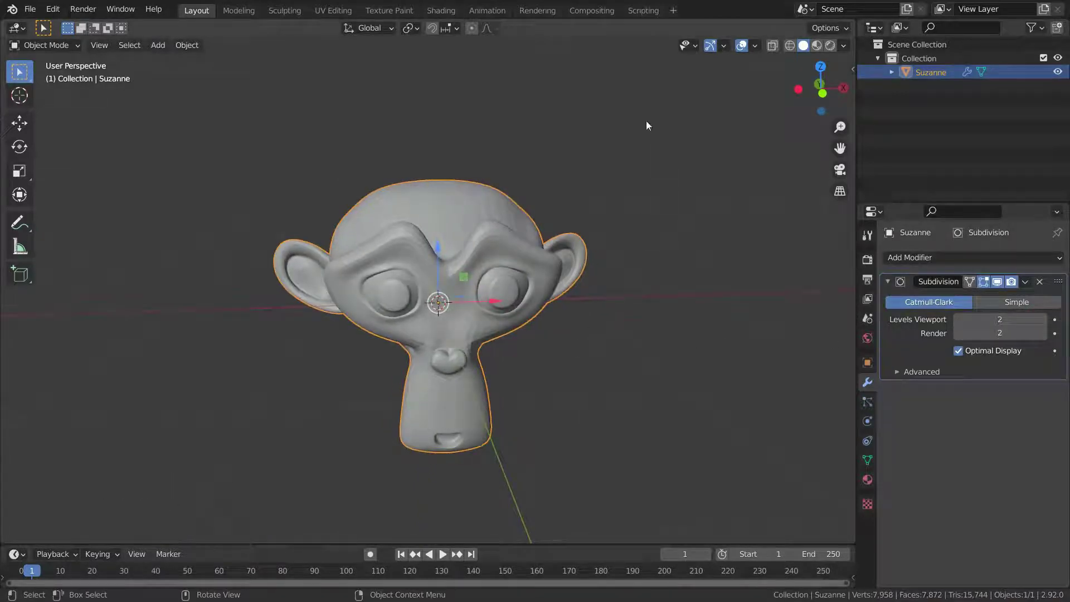
# Display all subdivided edges on the monkey by enabling the Wireframe overlay and turning off the modifier's Optimal Display
pyautogui.click(754, 47)
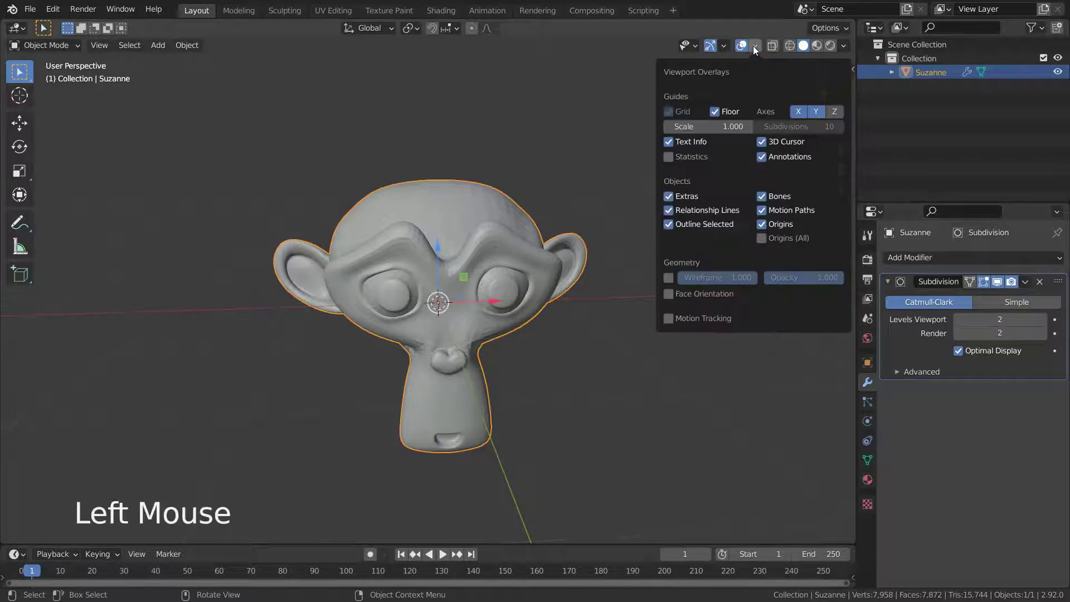
pyautogui.click(670, 279)
pyautogui.click(566, 352)
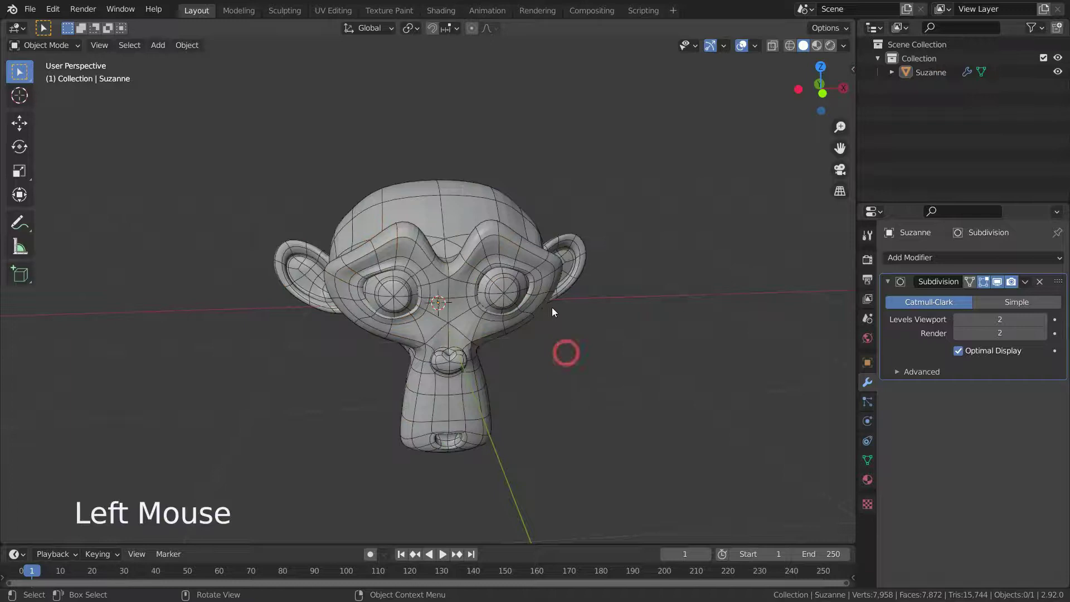
pyautogui.moveTo(552, 309); pyautogui.dragTo(480, 243, button='middle')
pyautogui.scroll(3, 438, 182)
pyautogui.scroll(-3, 483, 242)
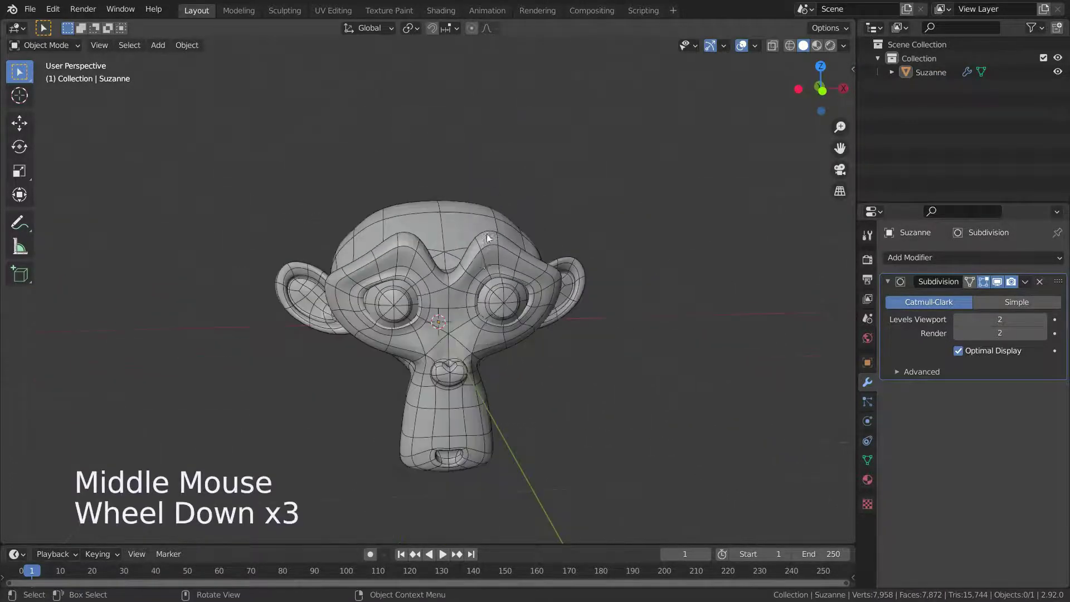
pyautogui.scroll(2, 472, 331)
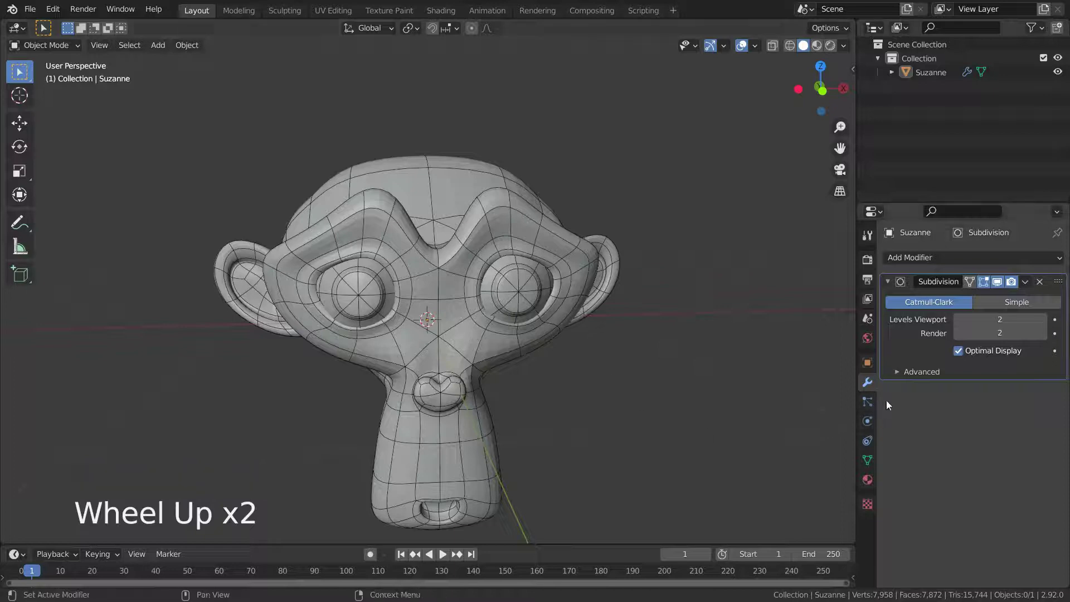
pyautogui.click(959, 353)
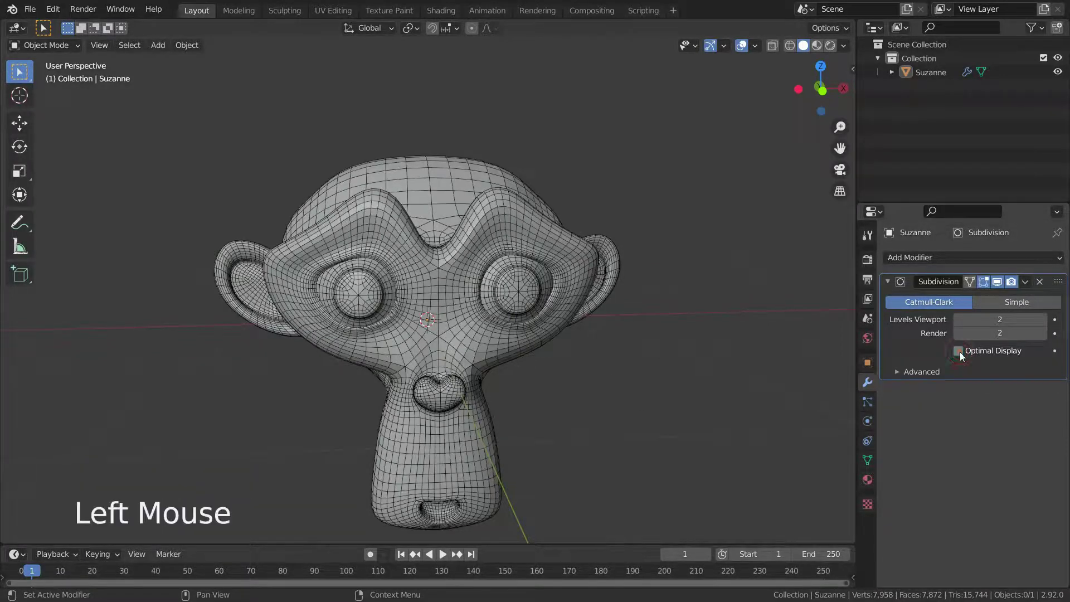
pyautogui.moveTo(507, 338); pyautogui.dragTo(506, 372, button='middle')
# Temporarily raise the monkey's viewport subdivision level by two steps and set it back to 2
pyautogui.click(1043, 320)
pyautogui.click(1043, 320)
pyautogui.scroll(2, 585, 357)
pyautogui.click(960, 320)
pyautogui.click(960, 319)
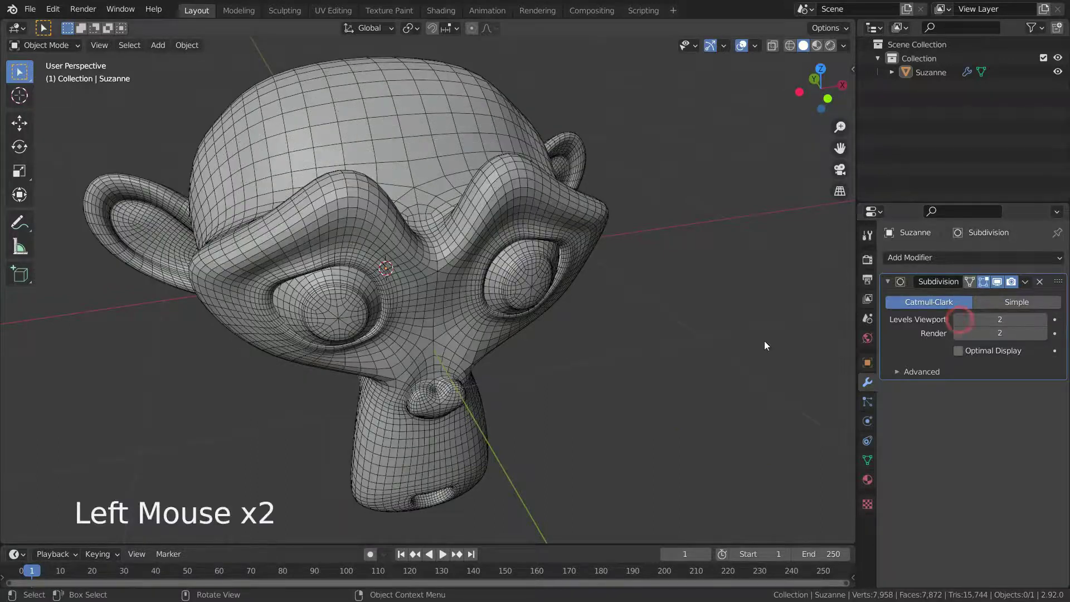
pyautogui.moveTo(743, 336); pyautogui.dragTo(711, 320, button='middle')
pyautogui.scroll(-1, 624, 326)
pyautogui.scroll(1, 618, 315)
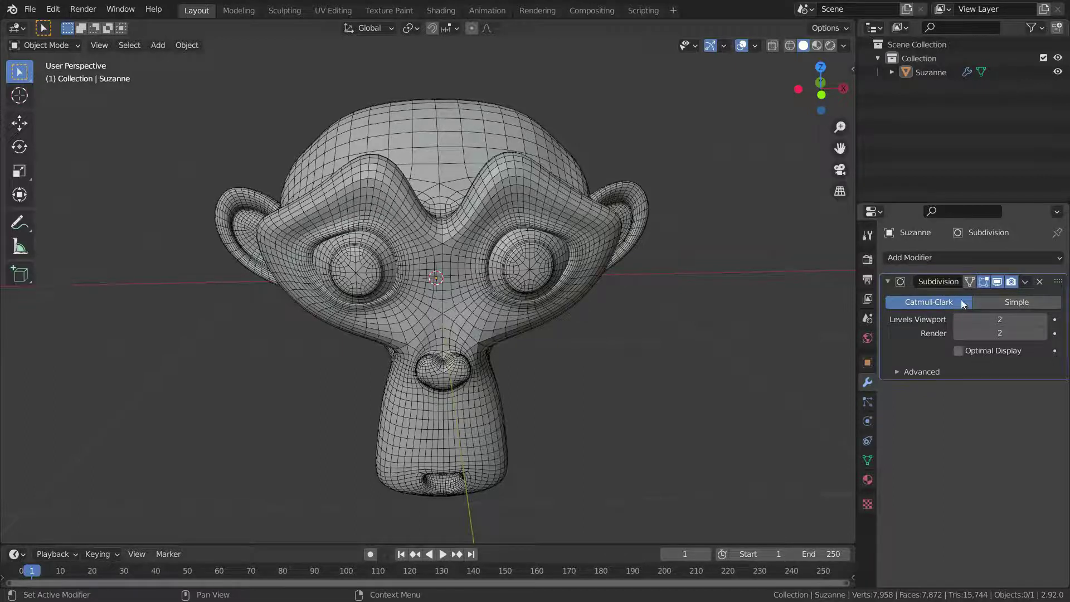
# Compare the Simple and Catmull-Clark subdivision types on the monkey, ending on Simple
pyautogui.click(1011, 303)
pyautogui.scroll(-2, 554, 359)
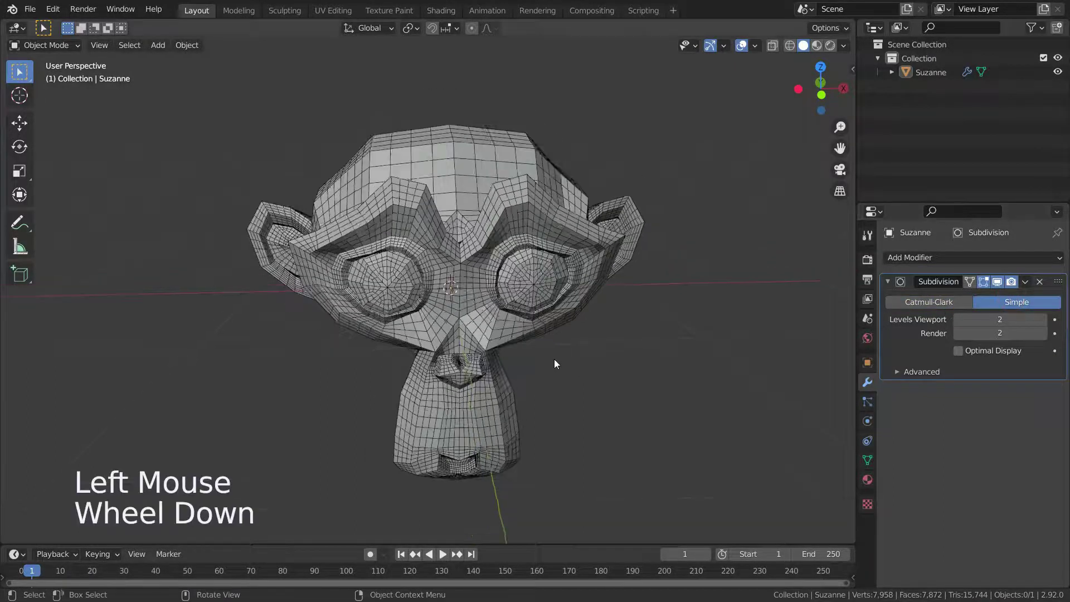
pyautogui.moveTo(554, 359); pyautogui.dragTo(482, 358, button='middle')
pyautogui.scroll(1, 482, 358)
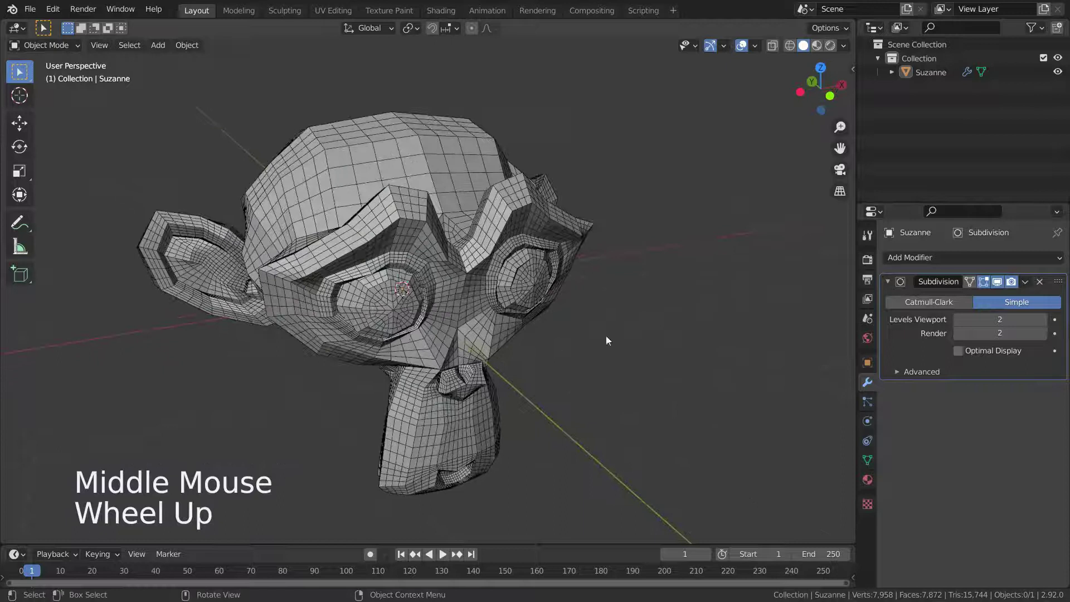
pyautogui.click(933, 306)
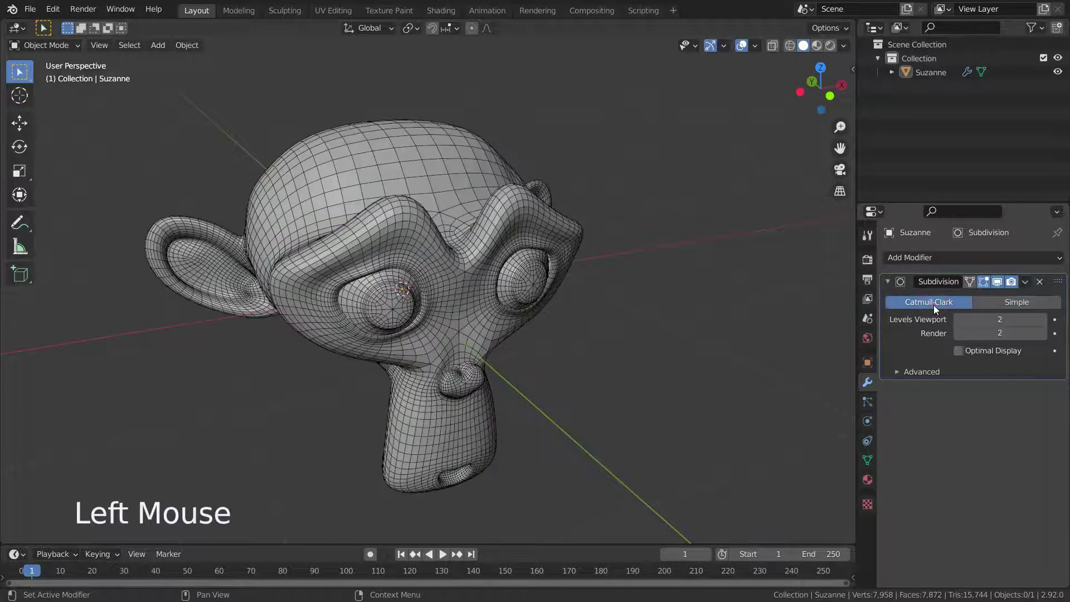
pyautogui.click(1008, 302)
pyautogui.scroll(1, 432, 366)
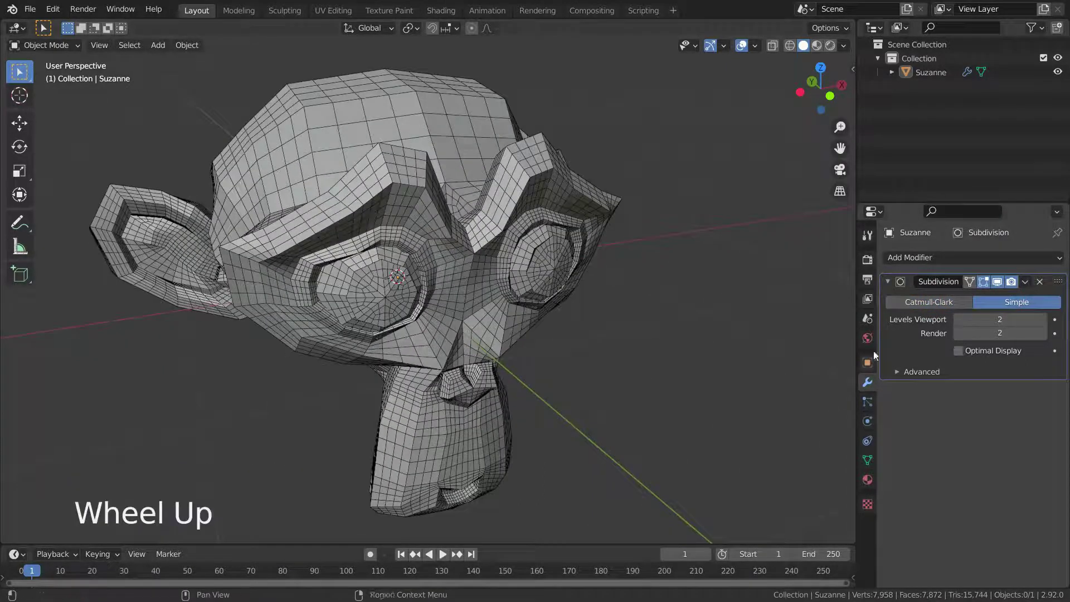
# Toggle Optimal Display on and off twice with Simple subdivision active
pyautogui.click(955, 350)
pyautogui.click(954, 350)
pyautogui.click(955, 350)
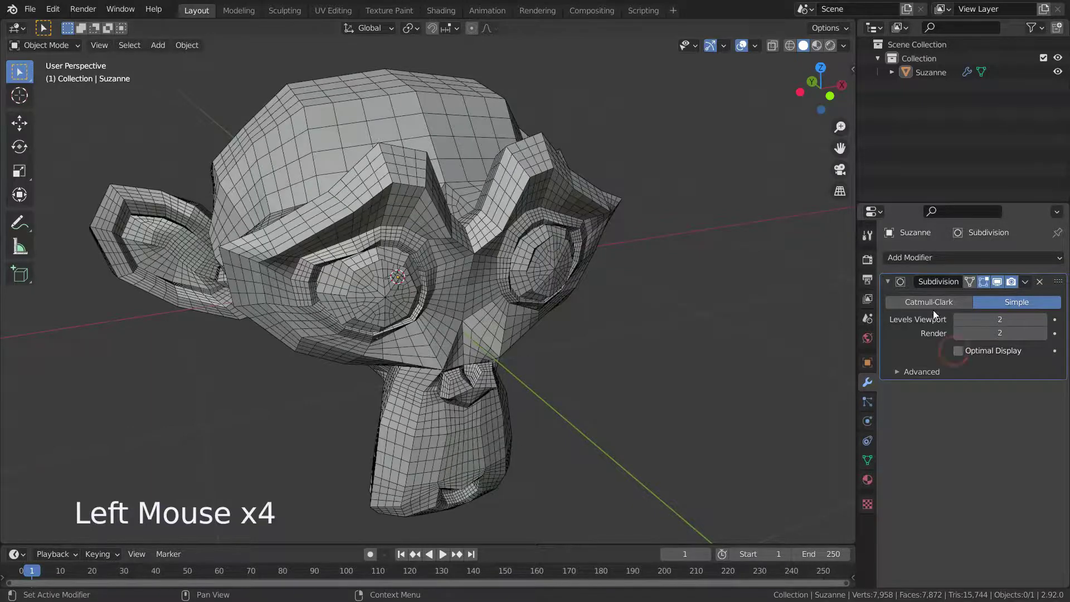
pyautogui.click(955, 350)
# Switch the monkey back to Catmull-Clark and toggle Optimal Display repeatedly, leaving it off
pyautogui.click(934, 305)
pyautogui.click(957, 350)
pyautogui.click(958, 350)
pyautogui.click(958, 351)
pyautogui.click(958, 350)
# Expand the advanced settings of the monkey's Subdivision modifier
pyautogui.moveTo(602, 328); pyautogui.dragTo(570, 334, button='middle')
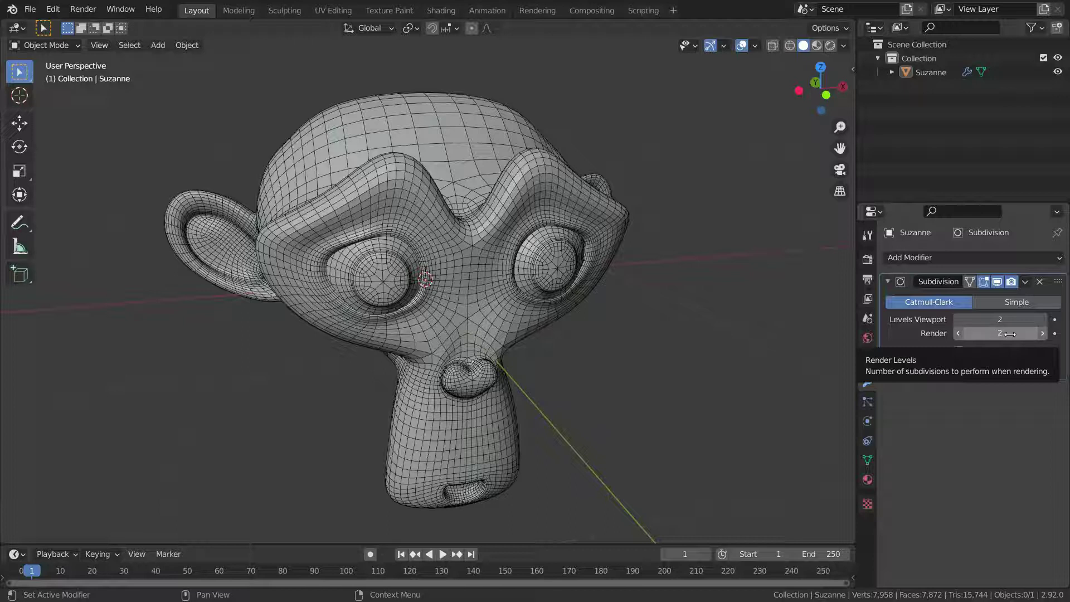
pyautogui.click(896, 372)
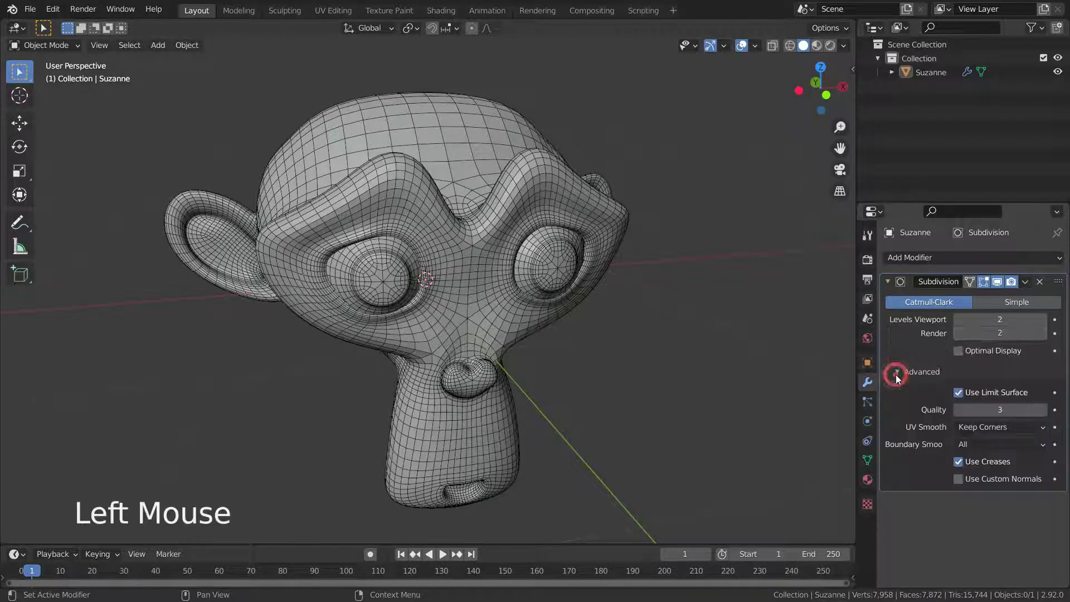
# Enter Edit Mode on the monkey in front view and enable the Subdivision modifier's On Cage display
pyautogui.scroll(-2, 549, 384)
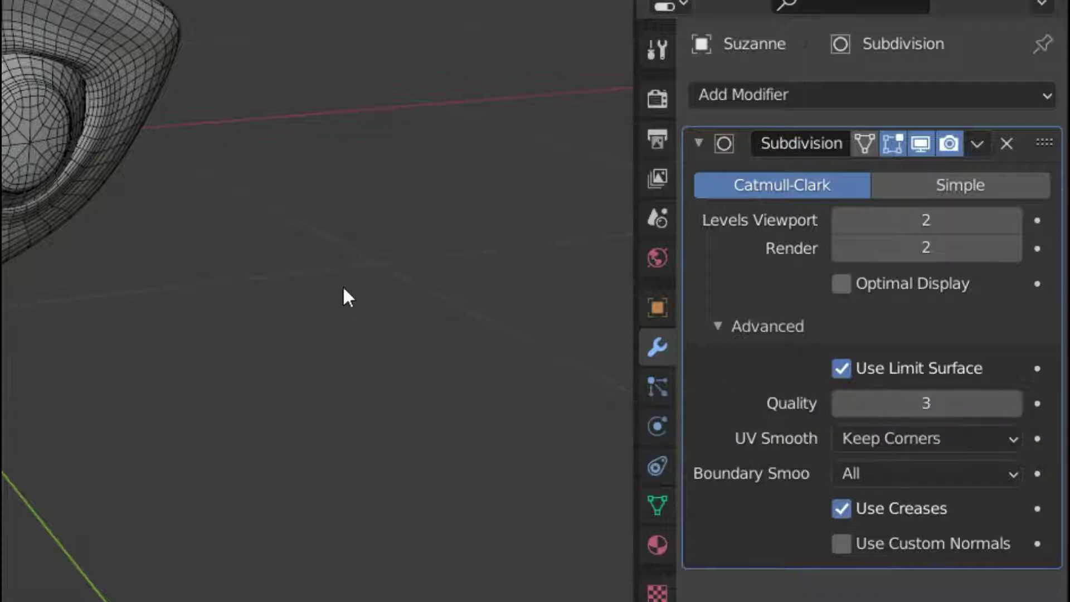
pyautogui.press('Tab')
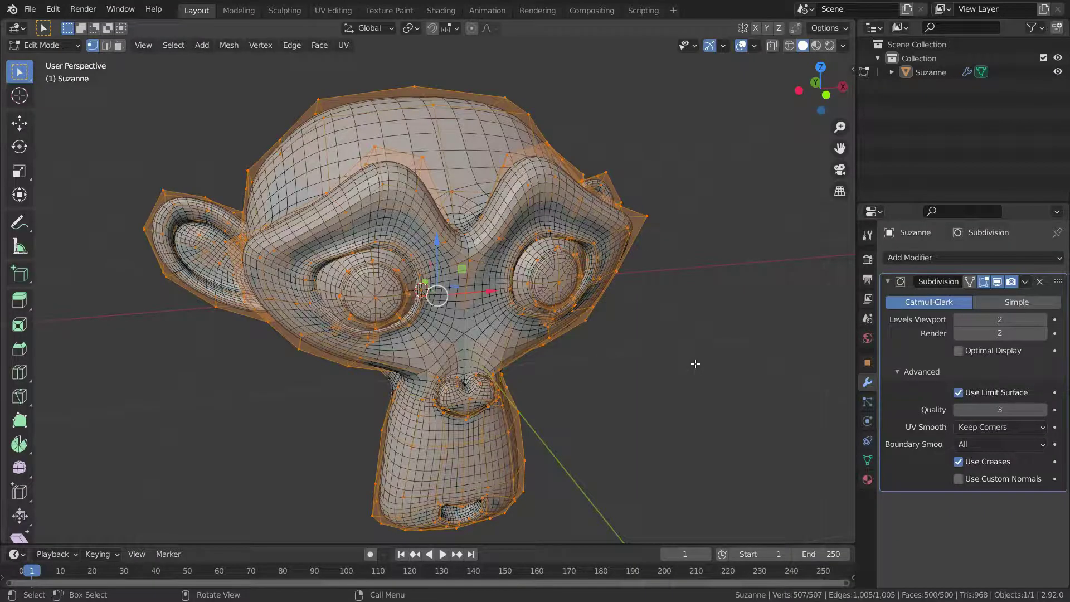
pyautogui.press('KP_1')
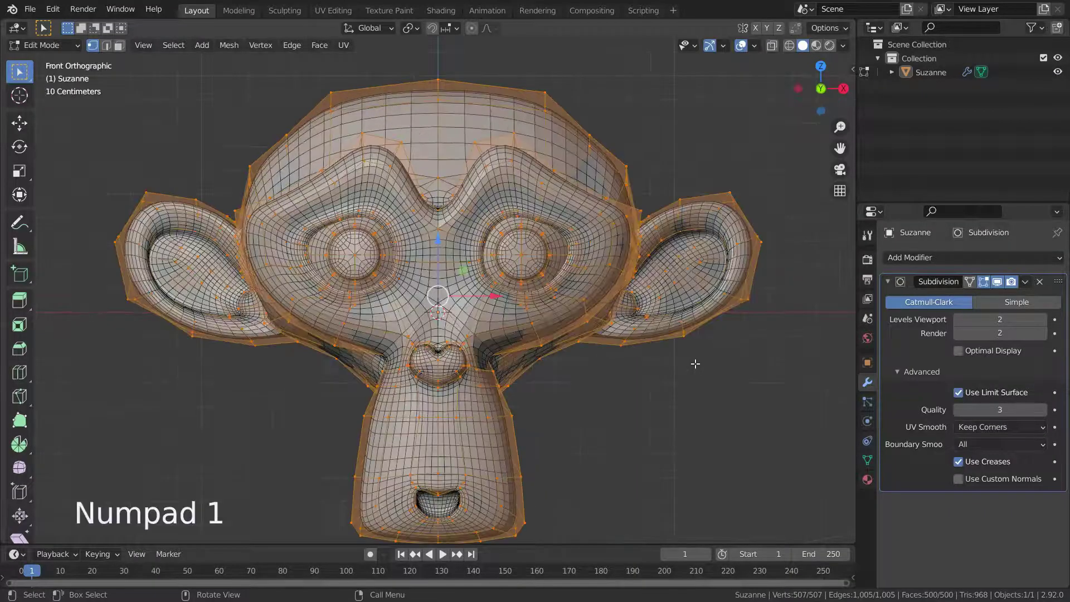
pyautogui.click(970, 283)
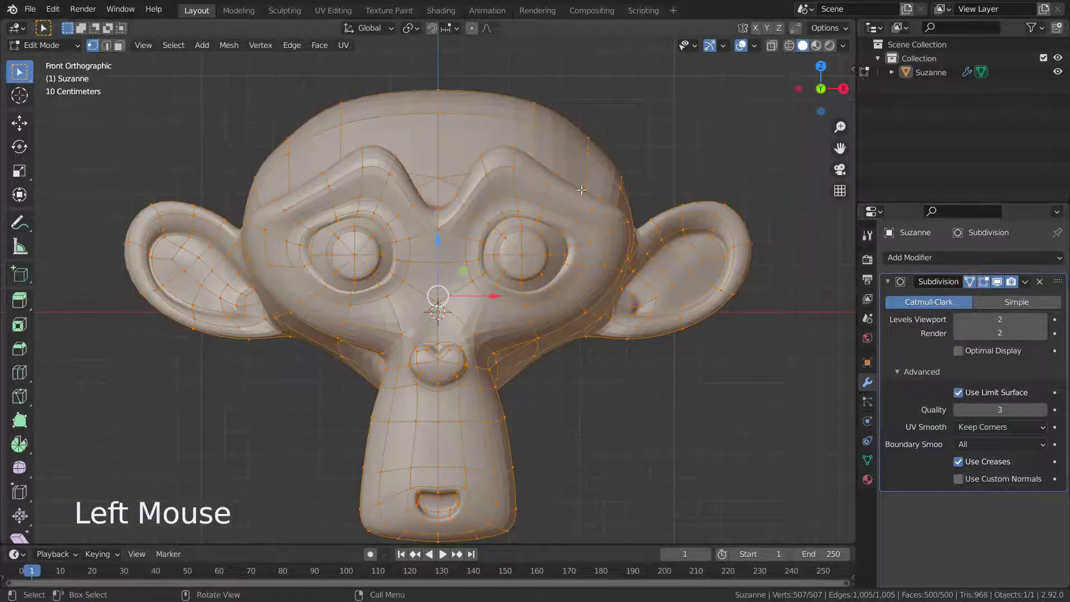
# Disable Use Limit Surface on the monkey's Subdivision modifier and set Levels Viewport to 1, with the top of the head in close view
pyautogui.scroll(-5, 583, 200)
pyautogui.scroll(9, 552, 181)
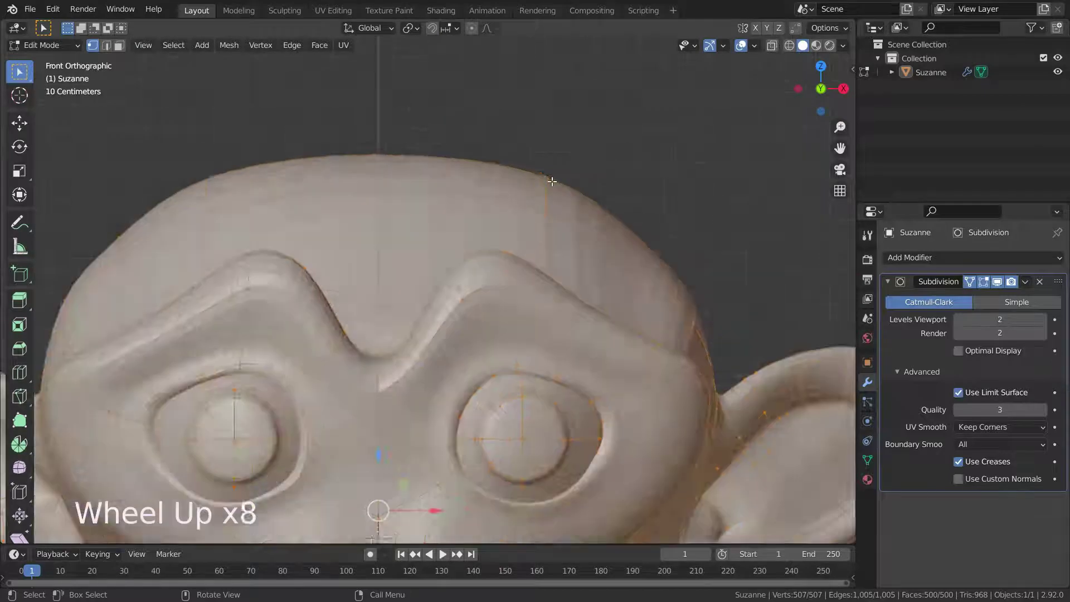
pyautogui.scroll(5, 551, 181)
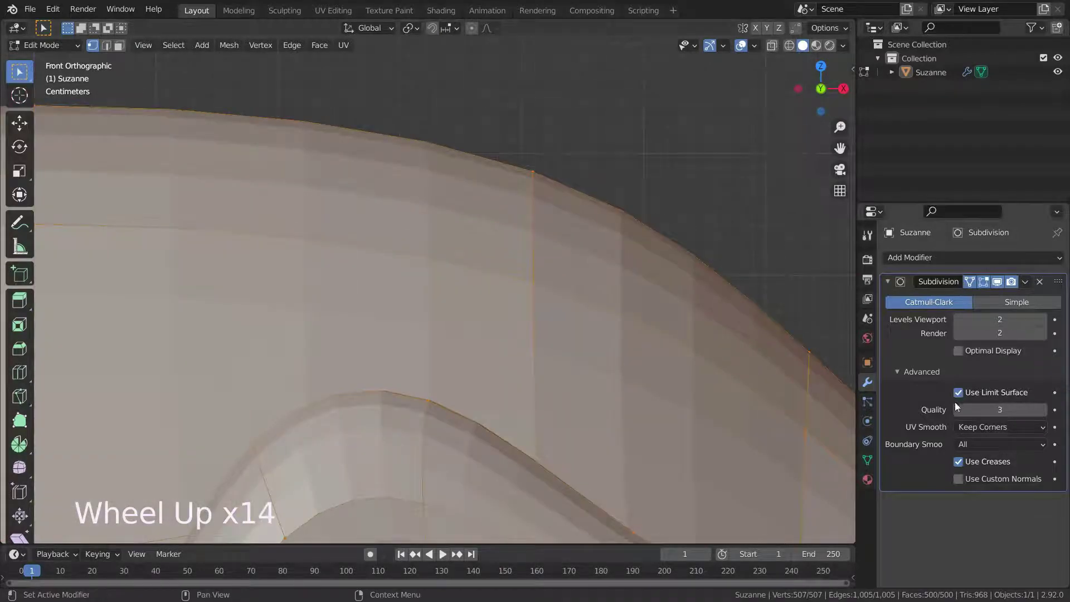
pyautogui.click(958, 392)
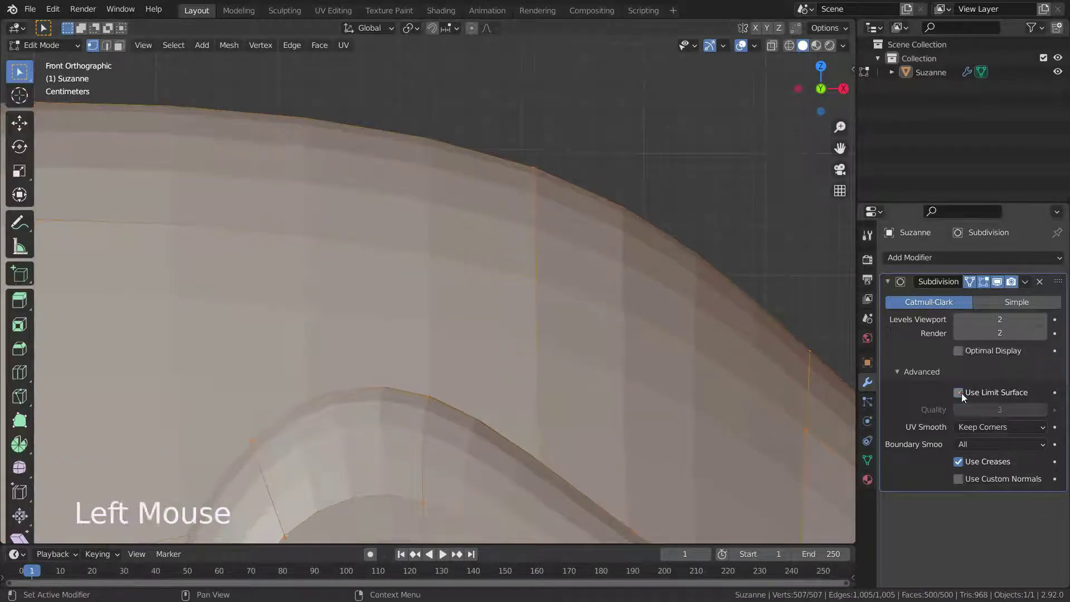
pyautogui.click(959, 320)
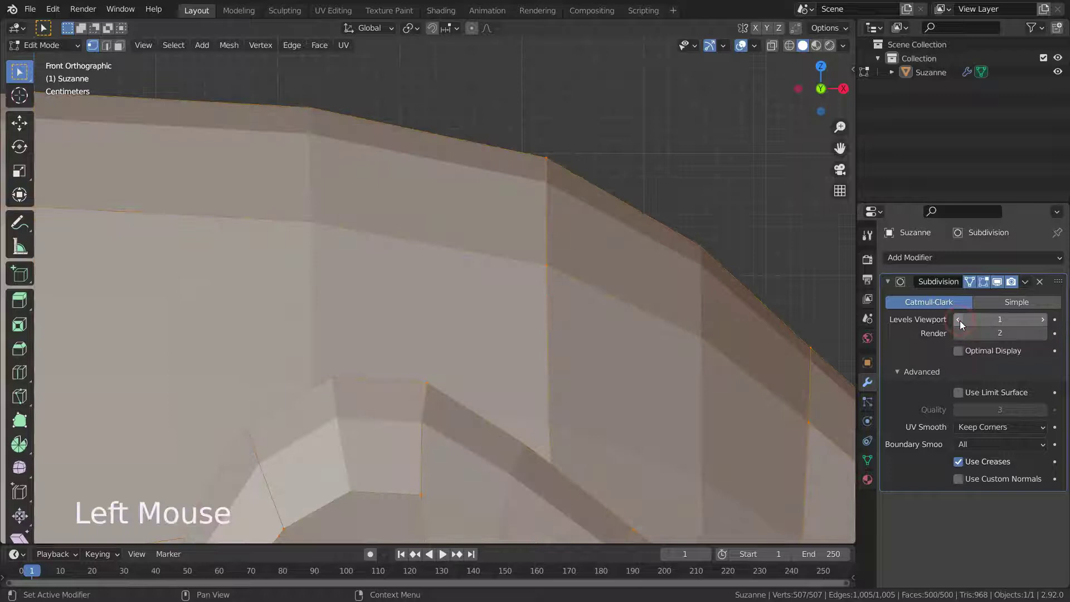
# Toggle Use Limit Surface on and off repeatedly to compare the head's outline, leaving it off
pyautogui.click(957, 393)
pyautogui.click(957, 394)
pyautogui.click(958, 393)
pyautogui.click(957, 392)
pyautogui.click(957, 393)
pyautogui.click(957, 392)
pyautogui.click(958, 393)
pyautogui.click(957, 393)
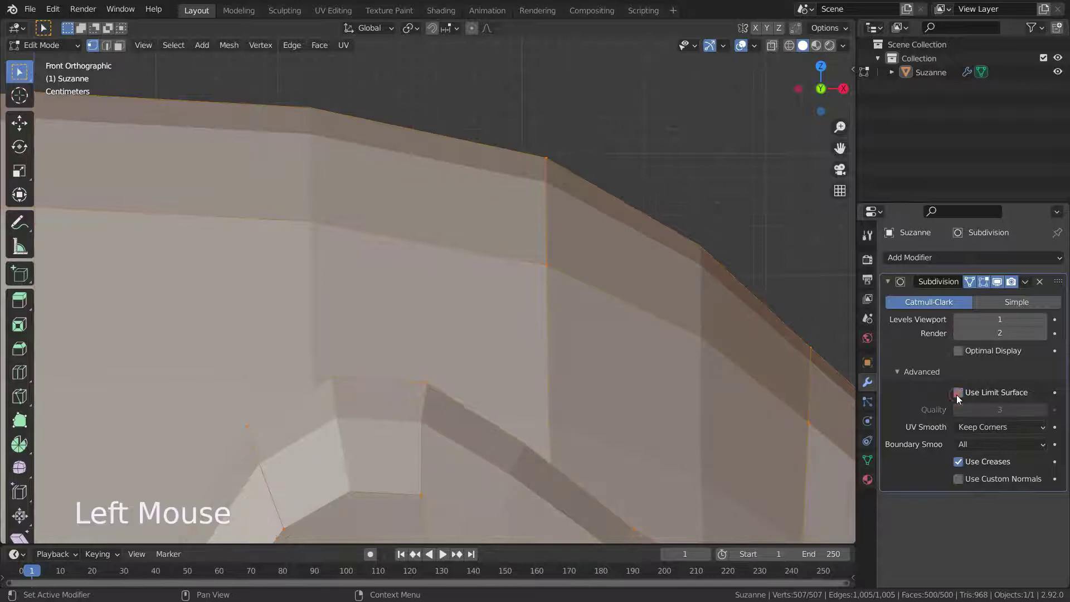
pyautogui.click(958, 393)
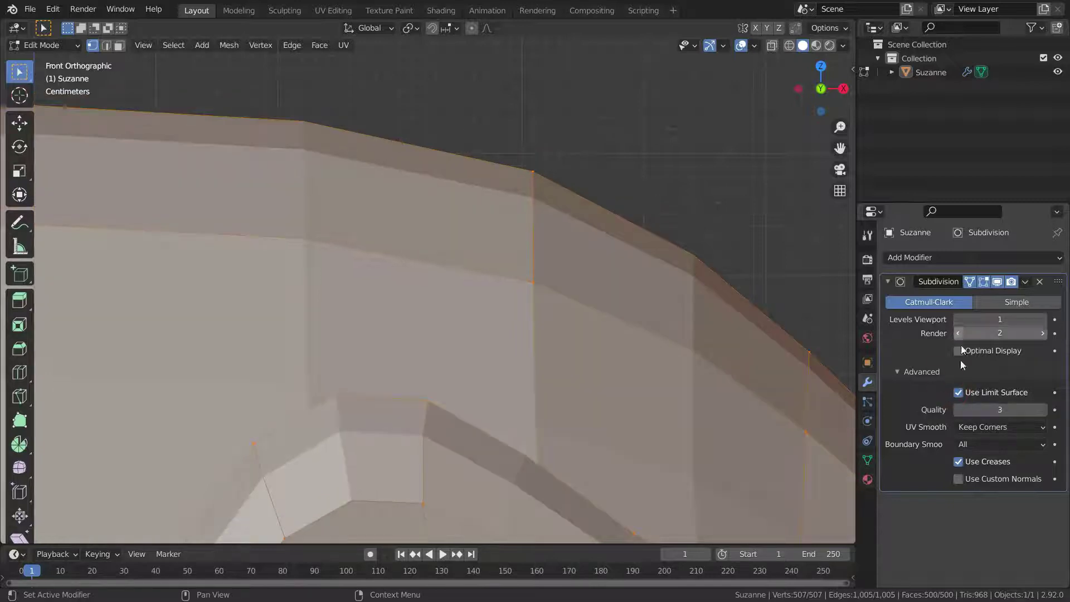
pyautogui.click(957, 393)
# Raise Levels Viewport to 5, return it to 1, and turn Use Limit Surface back on
pyautogui.click(1045, 319)
pyautogui.click(1045, 319)
pyautogui.click(1045, 319)
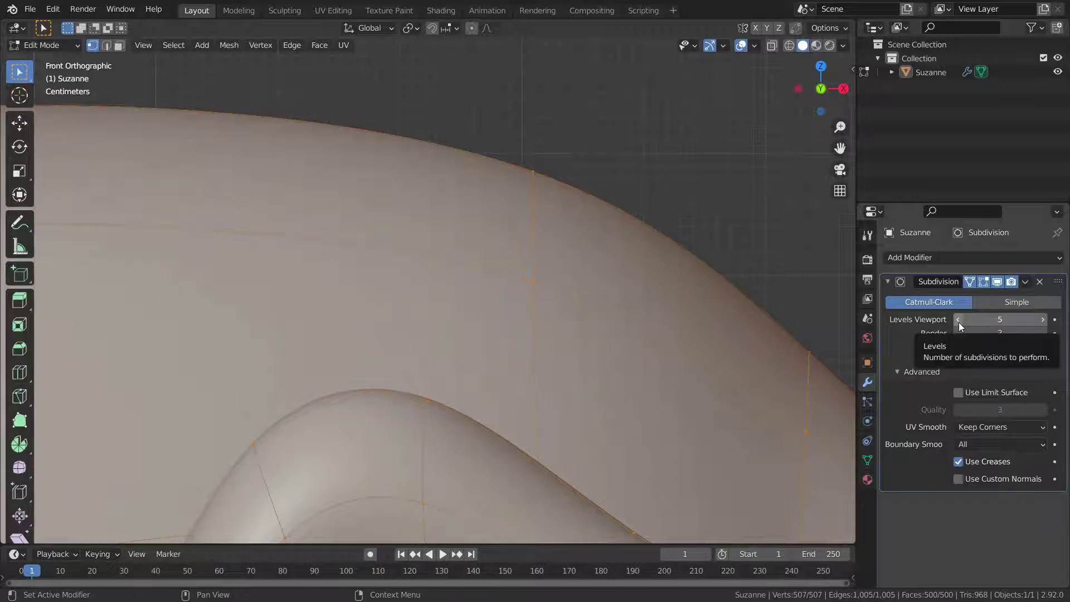
pyautogui.click(959, 322)
pyautogui.click(958, 322)
pyautogui.click(958, 322)
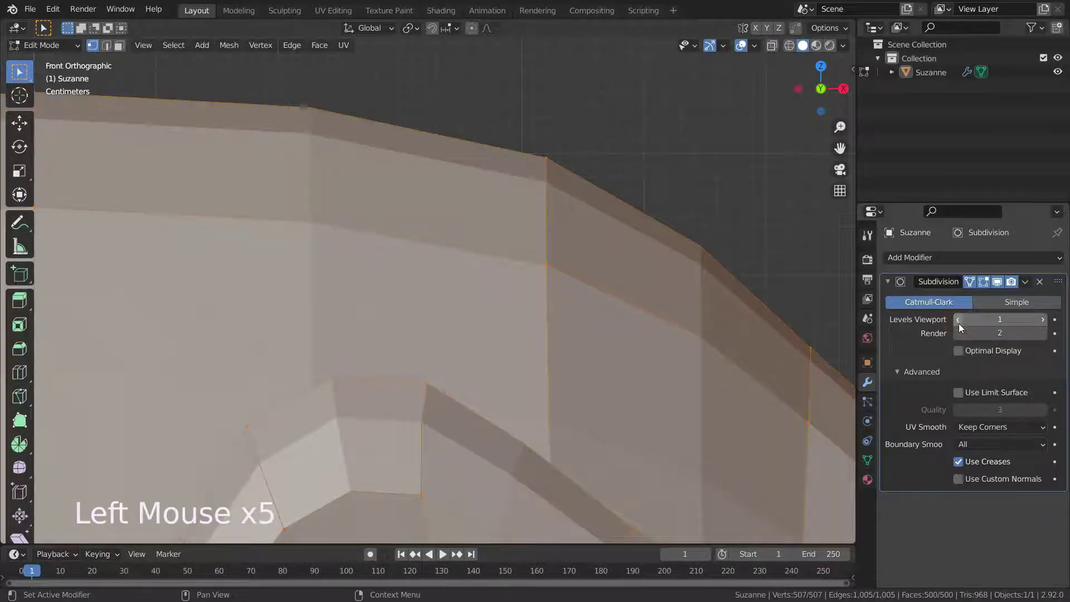
pyautogui.click(957, 393)
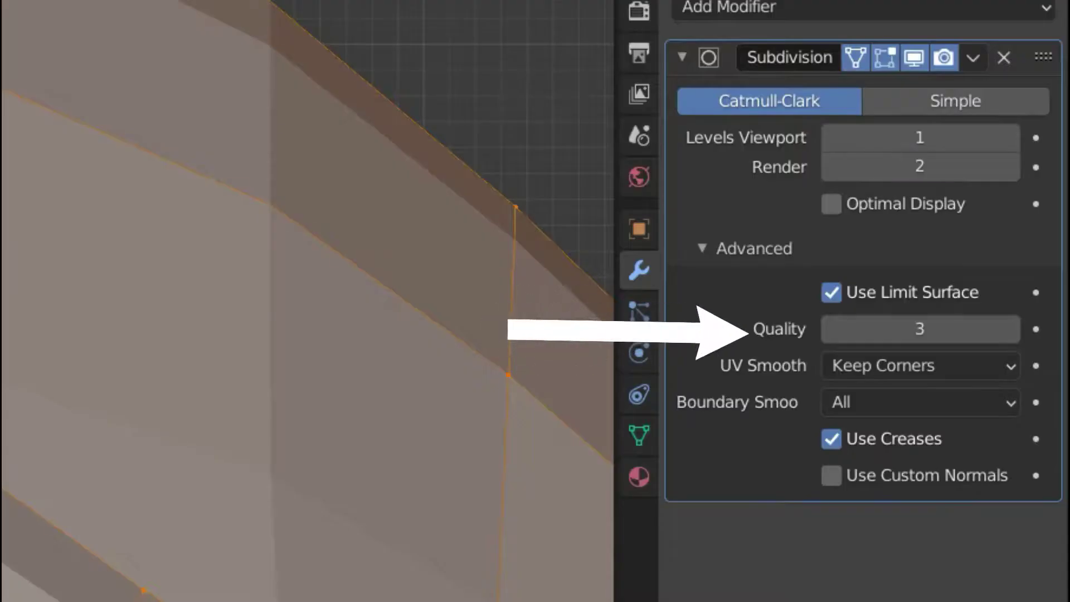
pyautogui.click(1008, 140)
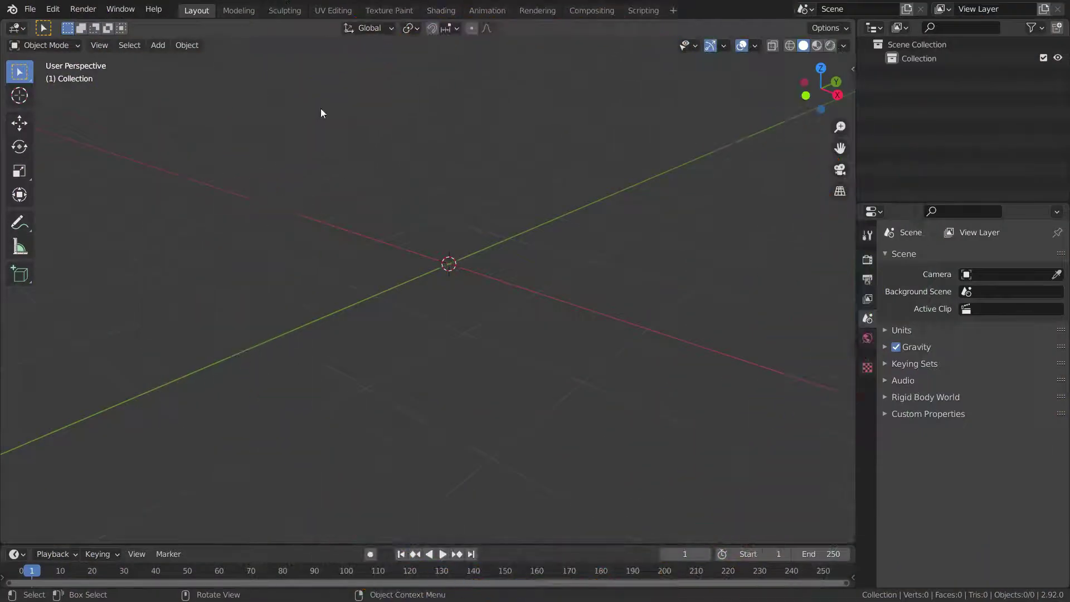
# Add a cube to the empty scene and give it a Subdivision Surface modifier
pyautogui.hotkey('shift', 'a')
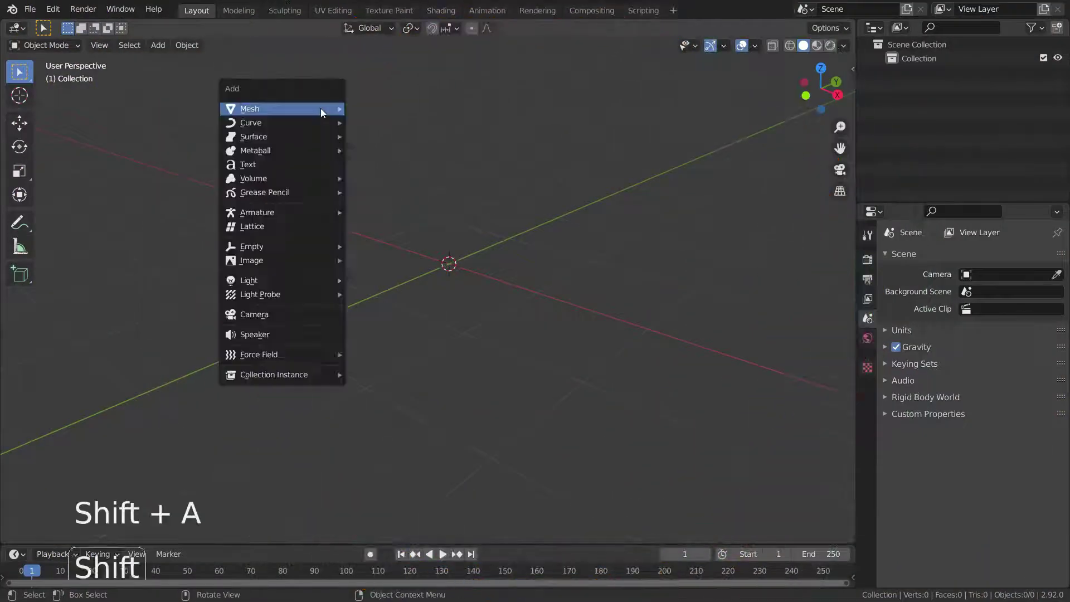
pyautogui.moveTo(321, 109)
pyautogui.click(408, 123)
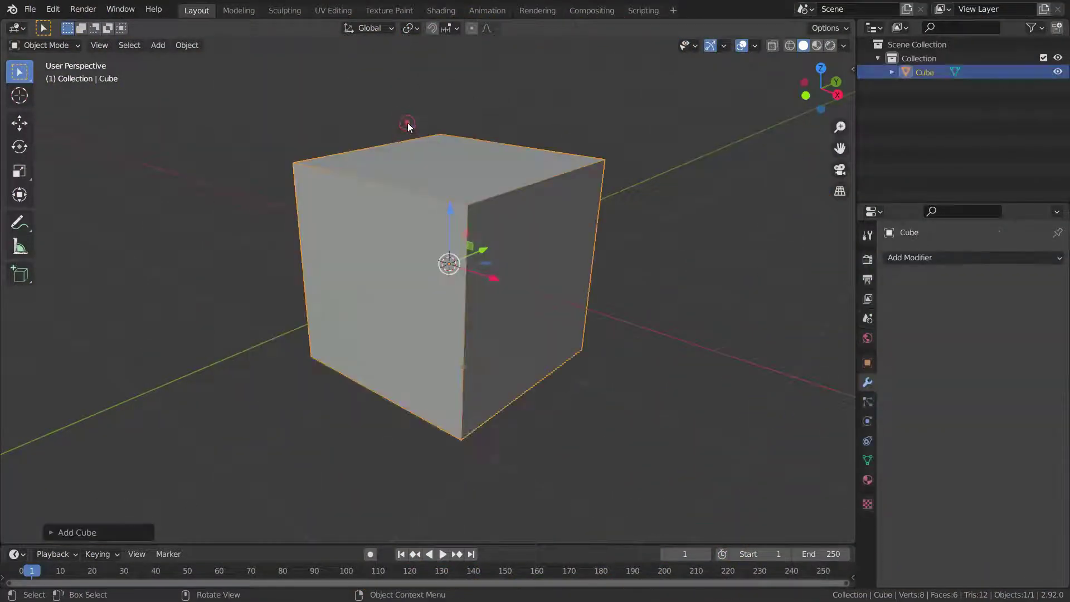
pyautogui.click(927, 259)
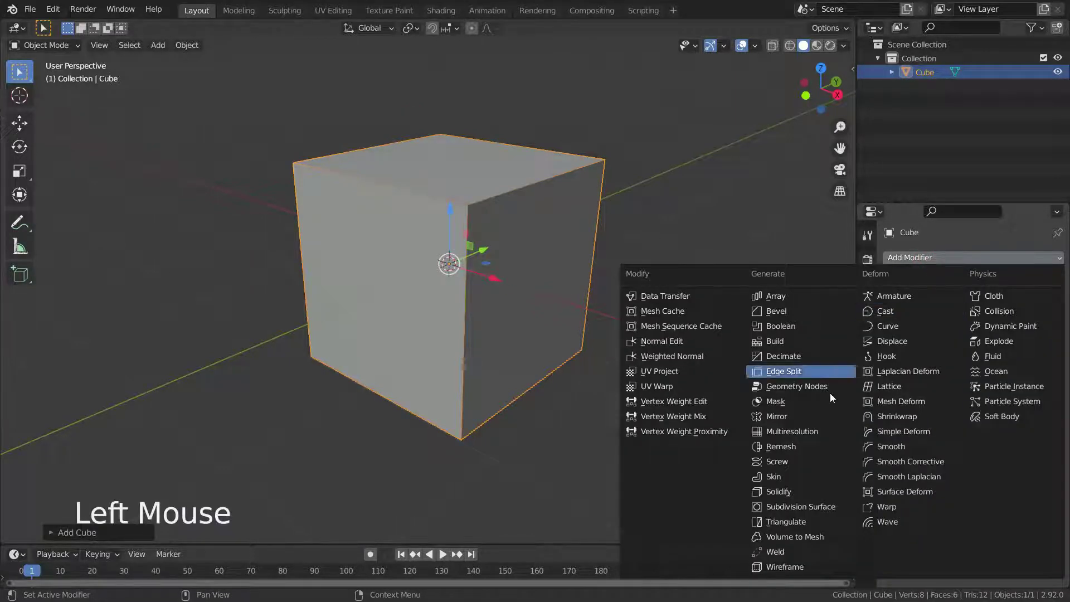
pyautogui.click(807, 507)
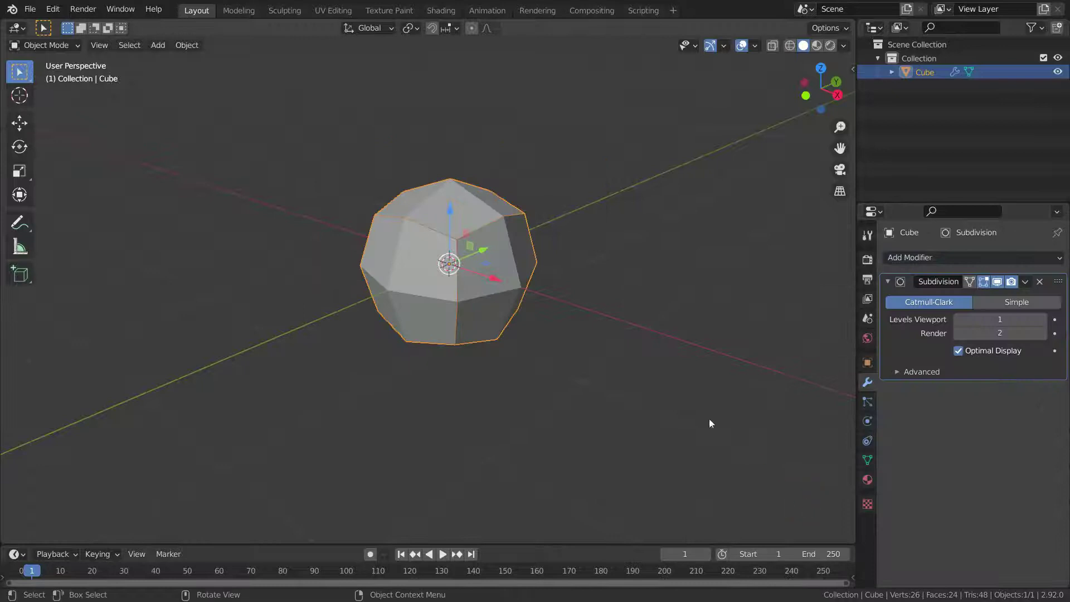
# Set the cube's Levels Viewport to 3 and expand the modifier's advanced settings
pyautogui.scroll(2, 483, 277)
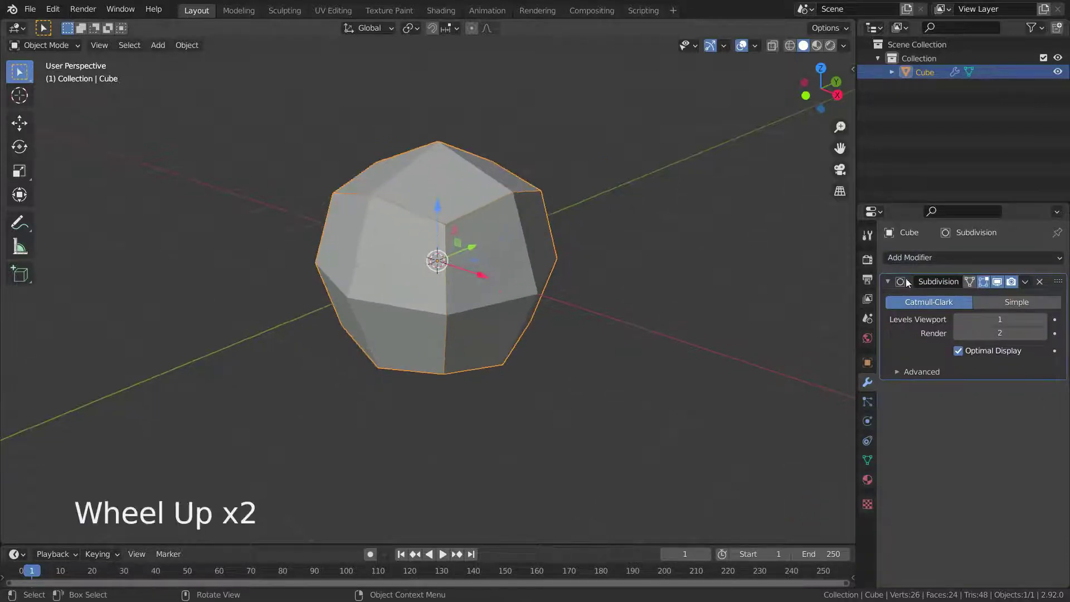
pyautogui.click(1042, 319)
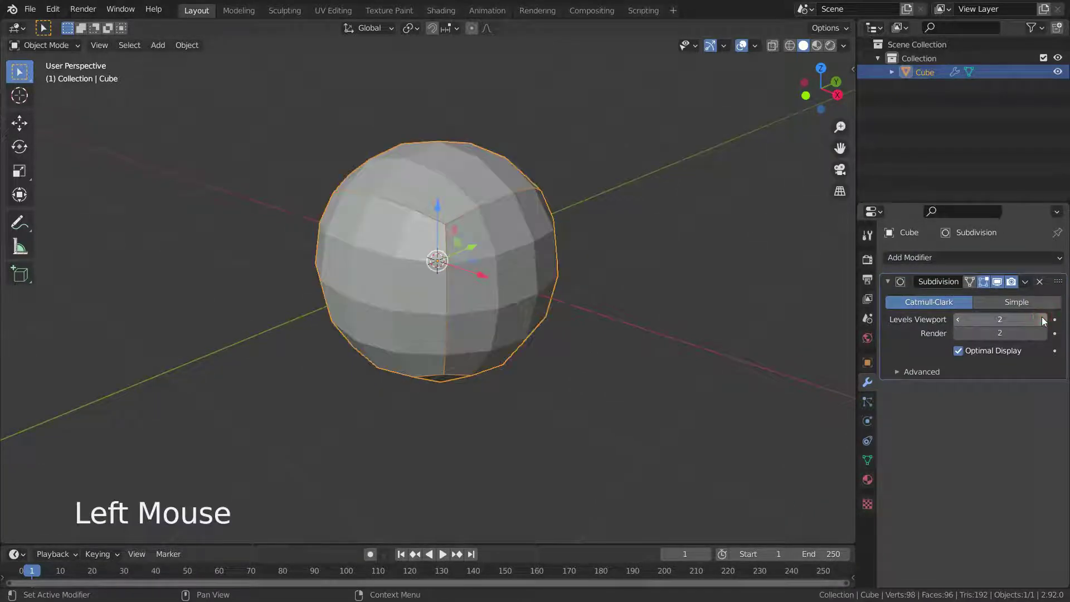
pyautogui.click(1042, 319)
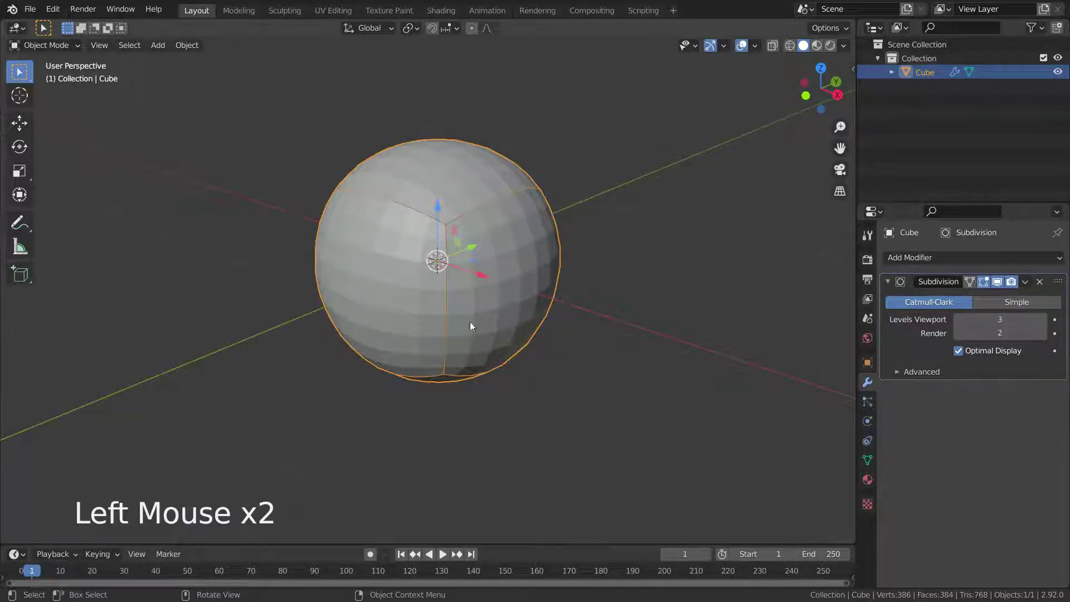
pyautogui.moveTo(489, 296); pyautogui.dragTo(540, 287, button='middle')
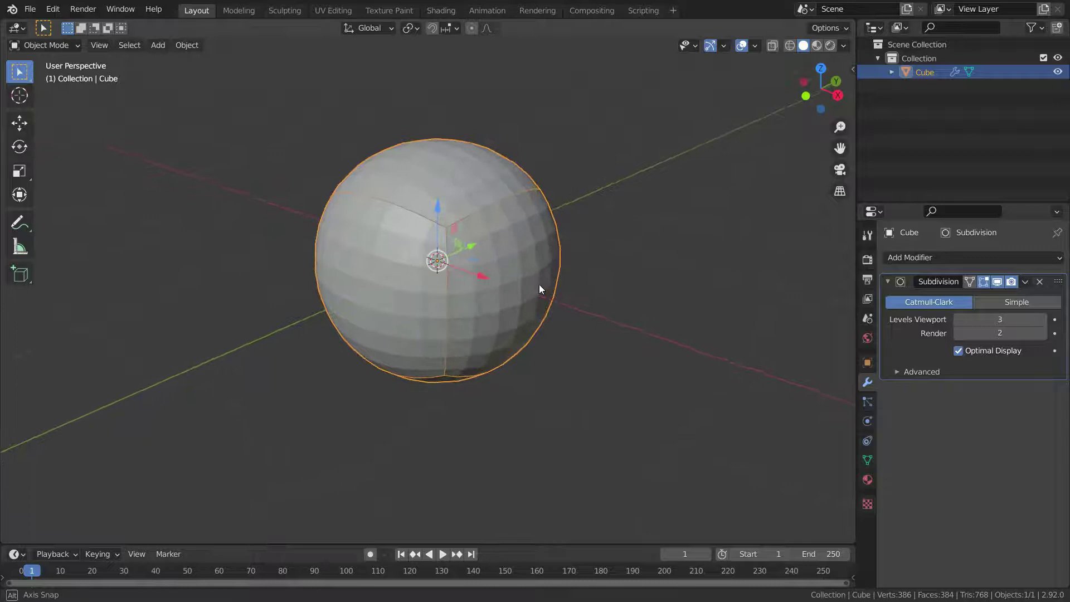
pyautogui.click(914, 372)
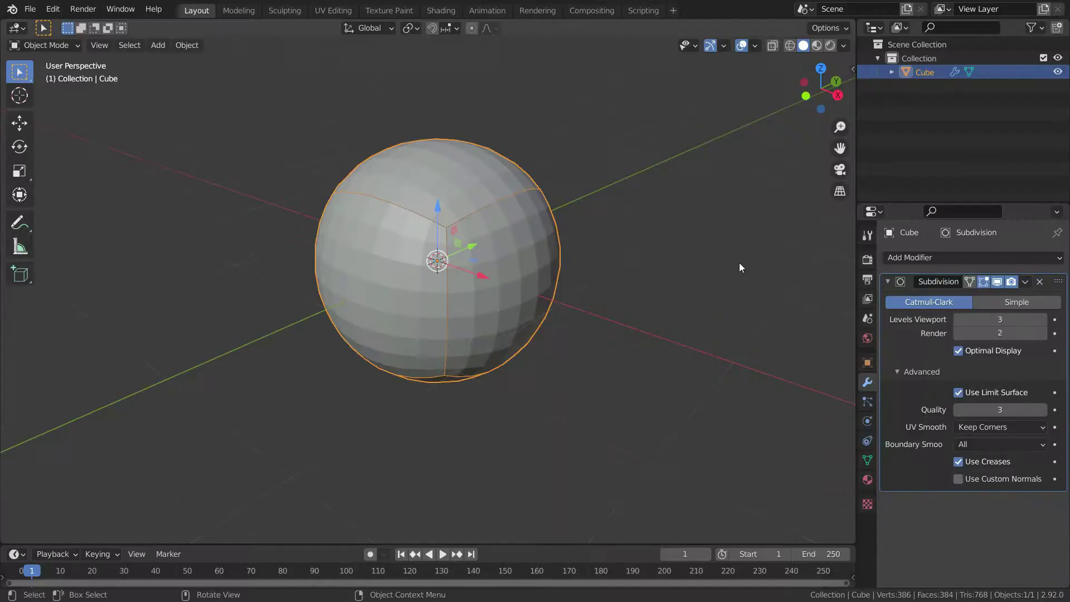
# Enter Edit Mode on the cube and select its four bottom edges in edge select mode
pyautogui.press('Tab')
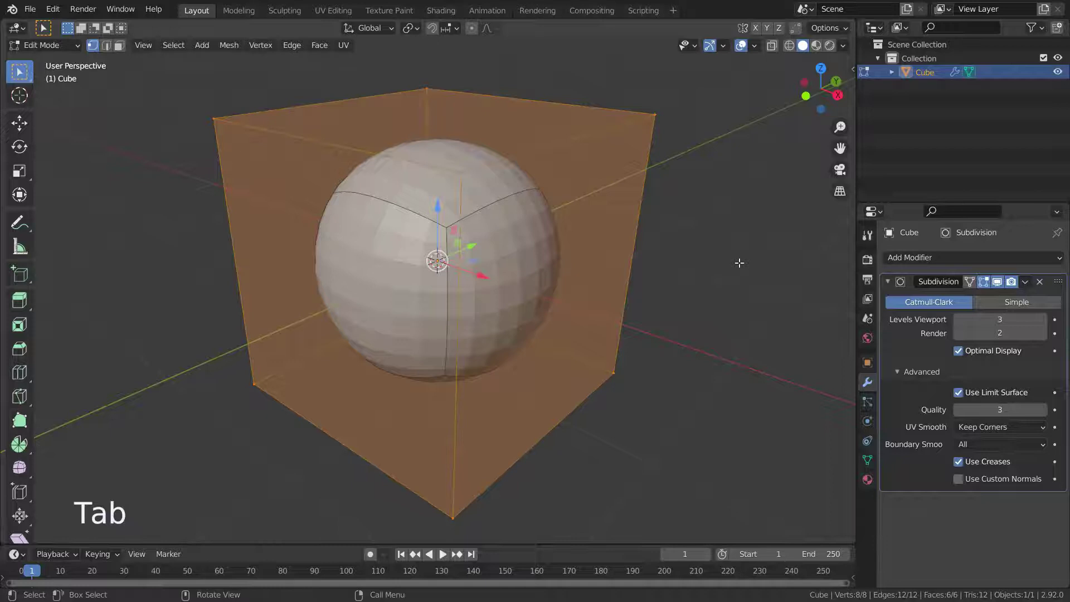
pyautogui.scroll(-2, 596, 350)
pyautogui.scroll(1, 584, 348)
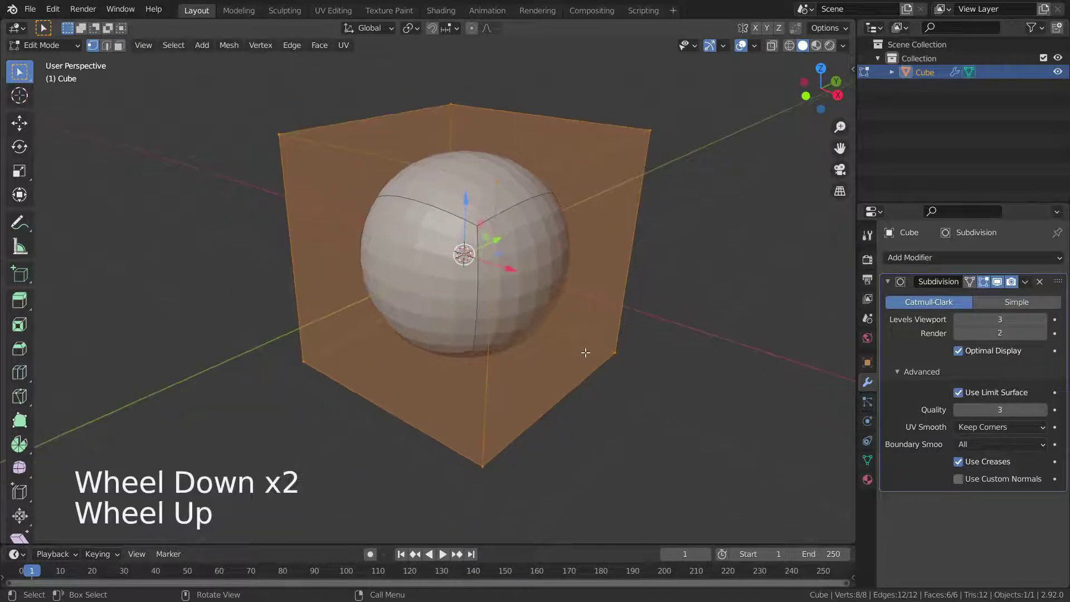
pyautogui.moveTo(585, 352); pyautogui.dragTo(241, 184, button='middle')
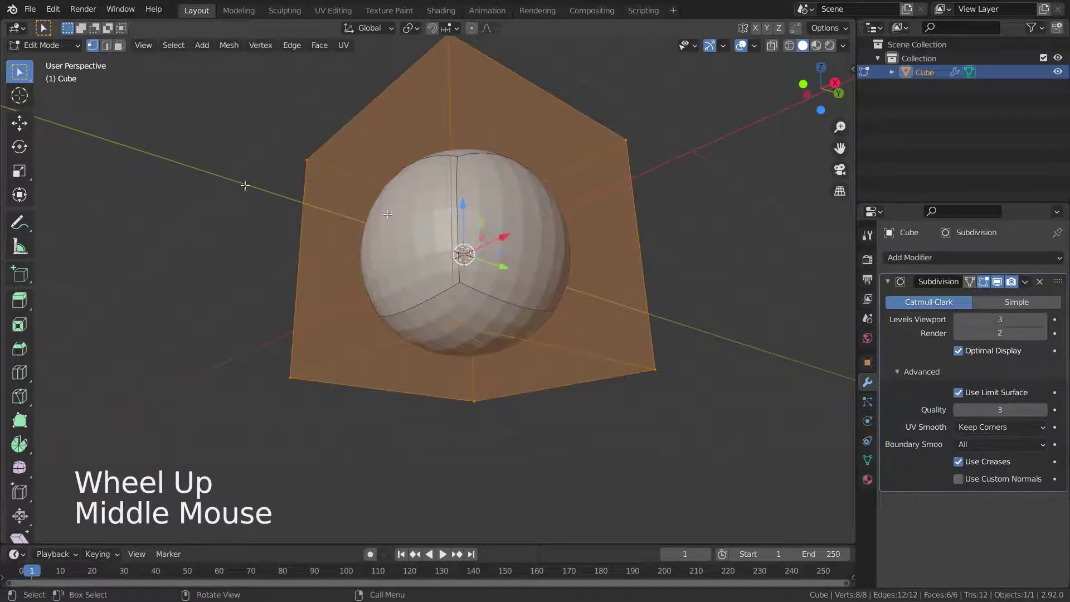
pyautogui.click(107, 47)
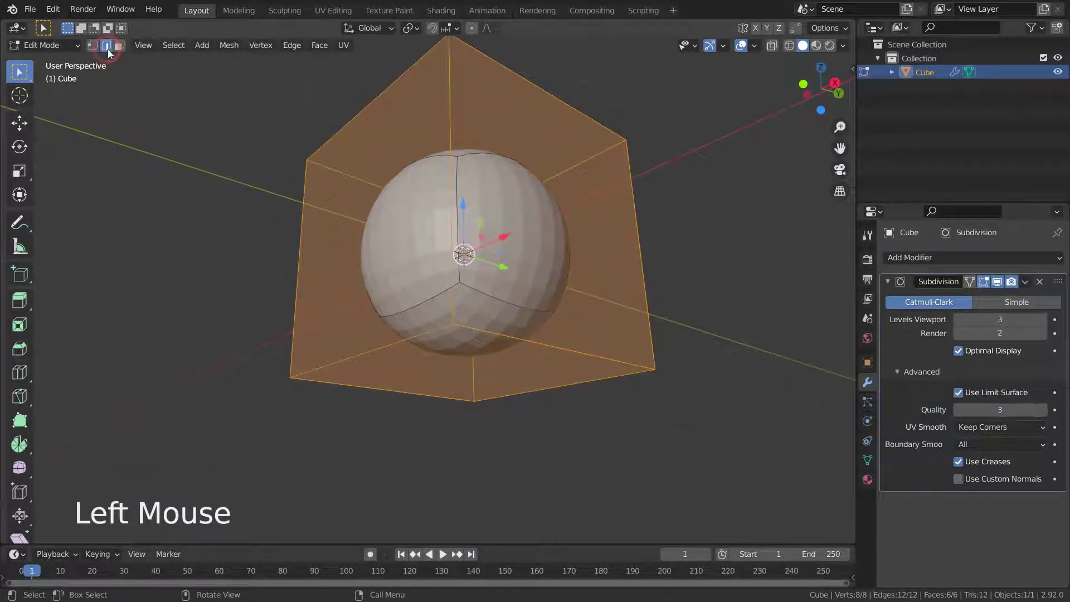
pyautogui.click(332, 363)
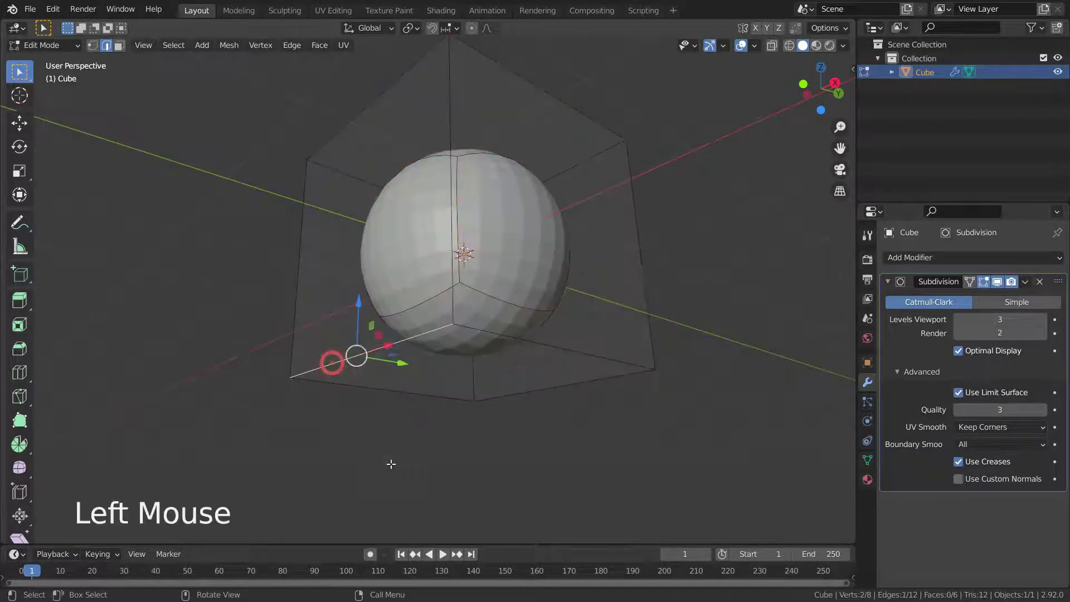
pyautogui.keyDown('shift'); pyautogui.click(410, 394); pyautogui.keyUp('shift')
pyautogui.keyDown('shift'); pyautogui.click(533, 391); pyautogui.keyUp('shift')
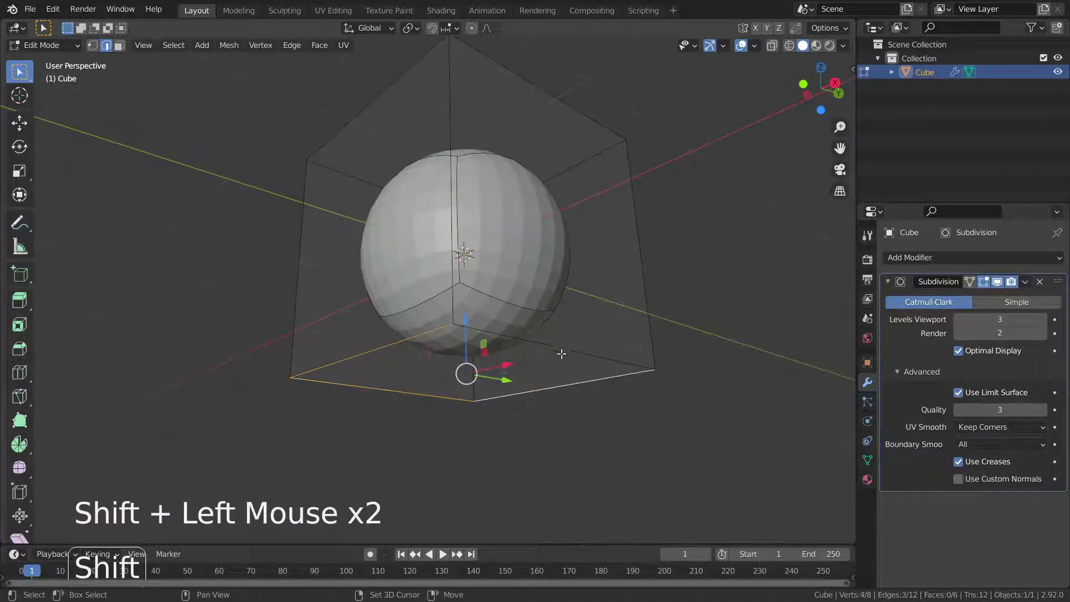
pyautogui.keyDown('shift'); pyautogui.click(561, 354); pyautogui.keyUp('shift')
# Set the Mean Crease of the four selected bottom edges to 1.00
pyautogui.moveTo(435, 410); pyautogui.dragTo(465, 450, button='middle')
pyautogui.press('n')
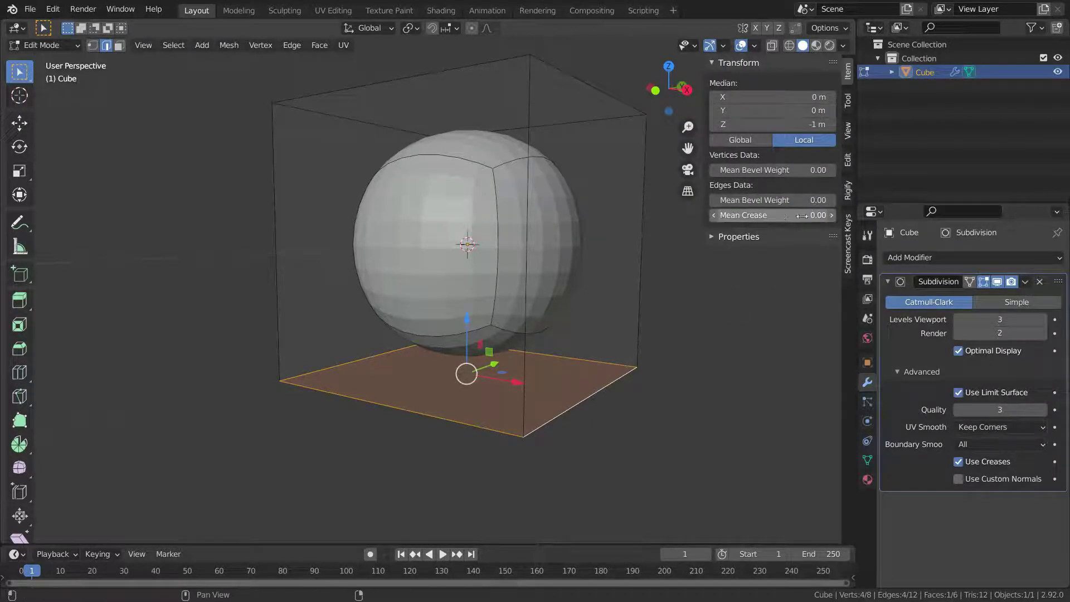
pyautogui.moveTo(739, 219); pyautogui.dragTo(791, 217)
pyautogui.moveTo(518, 345); pyautogui.dragTo(612, 262, button='middle')
pyautogui.moveTo(812, 217)
pyautogui.mouseDown()
pyautogui.moveTo(747, 217)
pyautogui.moveTo(811, 216)
pyautogui.moveTo(747, 217)
pyautogui.moveTo(804, 223)
pyautogui.mouseUp()
# Toggle Use Creases off and on repeatedly to compare the cube's creased base, leaving it on
pyautogui.moveTo(543, 366); pyautogui.dragTo(657, 406, button='middle')
pyautogui.scroll(2, 704, 462)
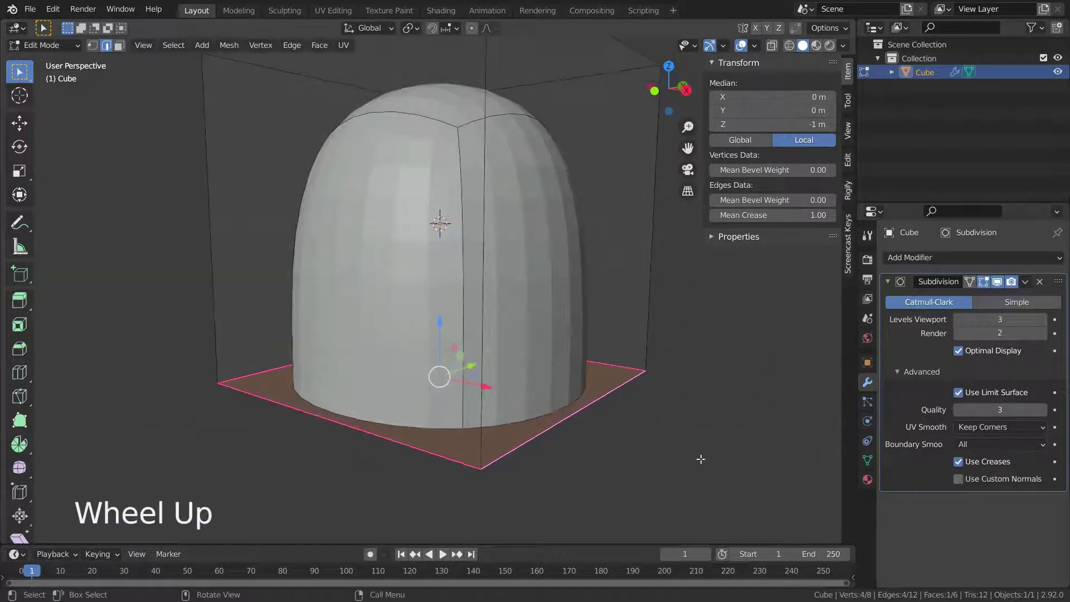
pyautogui.moveTo(662, 457); pyautogui.dragTo(628, 437, button='middle')
pyautogui.click(959, 462)
pyautogui.click(959, 461)
pyautogui.click(958, 462)
pyautogui.click(959, 462)
pyautogui.click(958, 461)
pyautogui.click(958, 462)
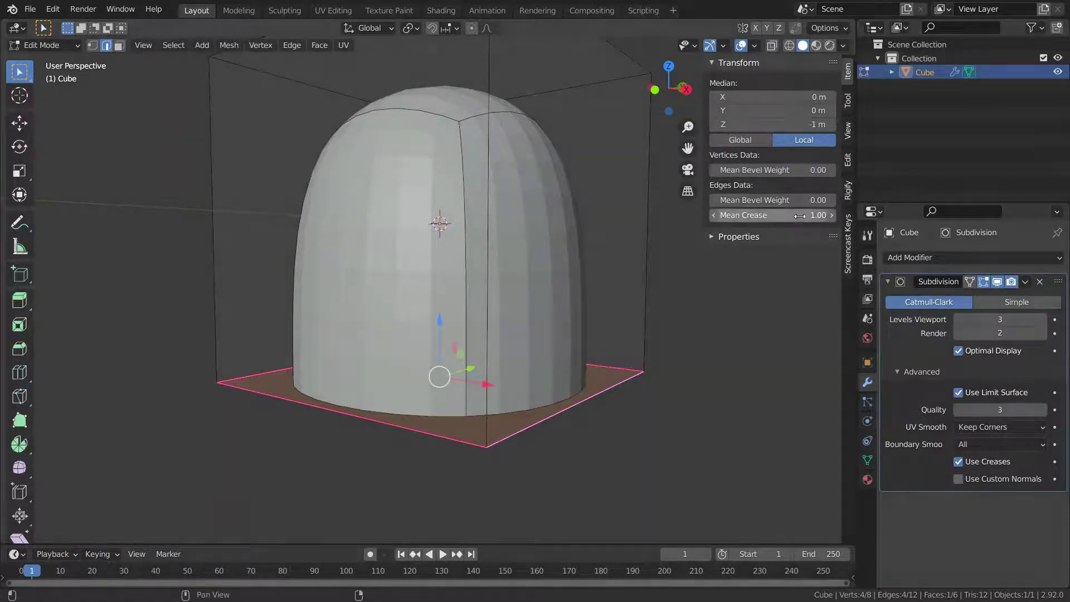
# Reset the Mean Crease of the bottom edges to 0.00 and hide the transform properties
pyautogui.moveTo(800, 217); pyautogui.dragTo(746, 218)
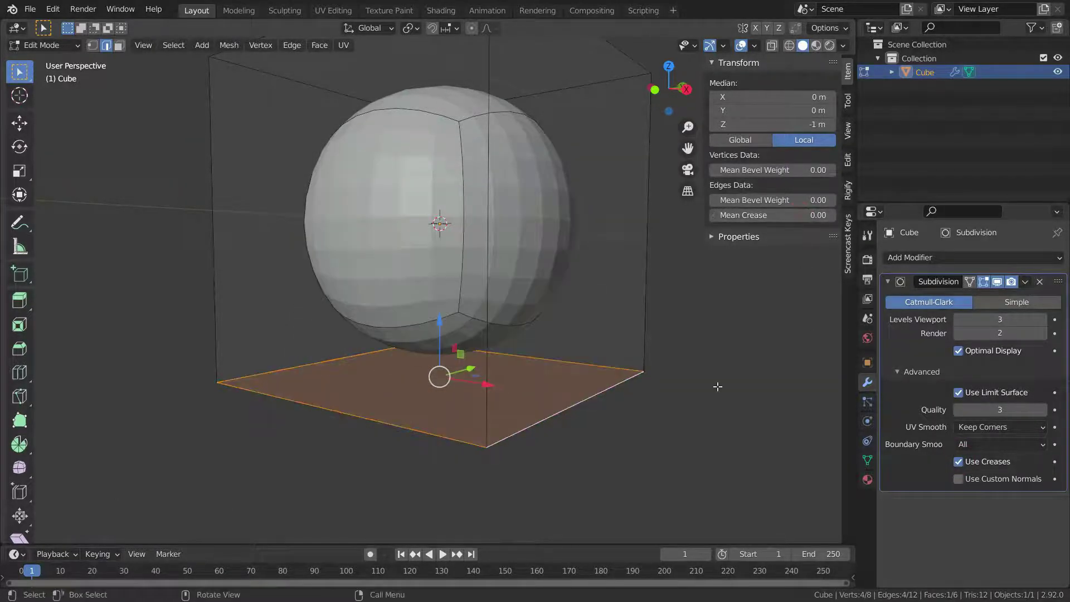
pyautogui.press('n')
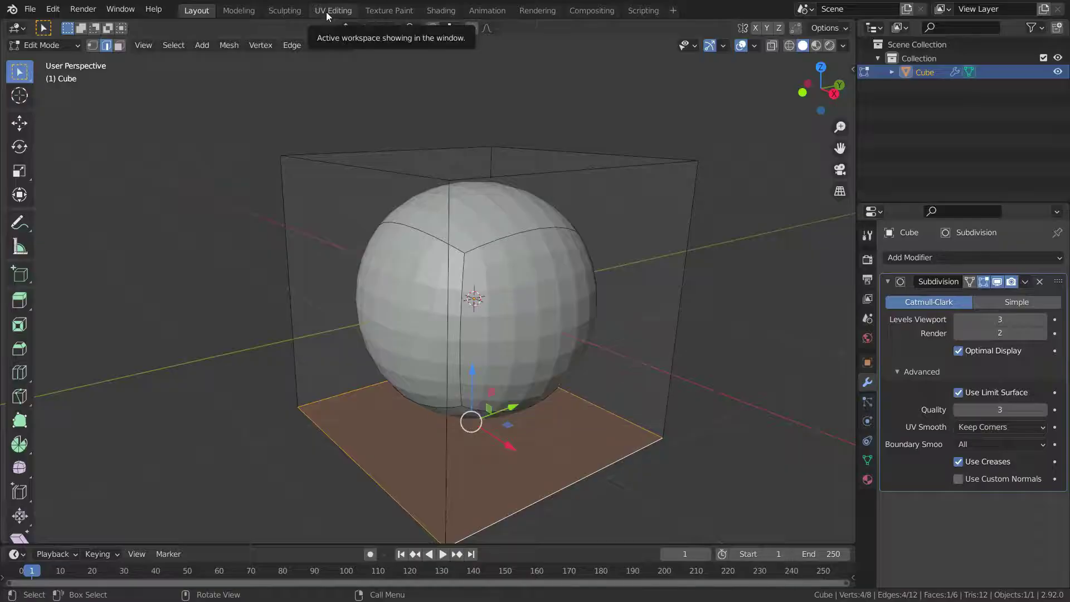
# Switch to the UV Editing workspace and view the cube from a wider angle
pyautogui.click(329, 12)
pyautogui.scroll(4, 690, 329)
pyautogui.moveTo(690, 329); pyautogui.dragTo(682, 382, button='middle')
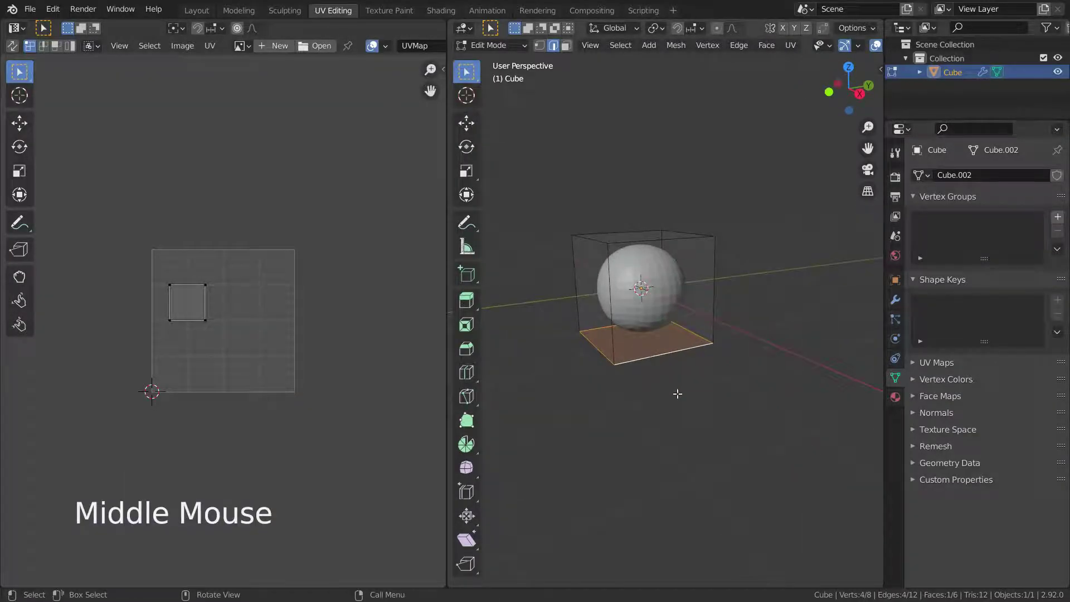
# Select the cube's entire mesh and examine its complete unfolded UV layout
pyautogui.press('a')
pyautogui.scroll(3, 682, 342)
pyautogui.moveTo(682, 343); pyautogui.dragTo(635, 385, button='middle')
pyautogui.scroll(4, 229, 366)
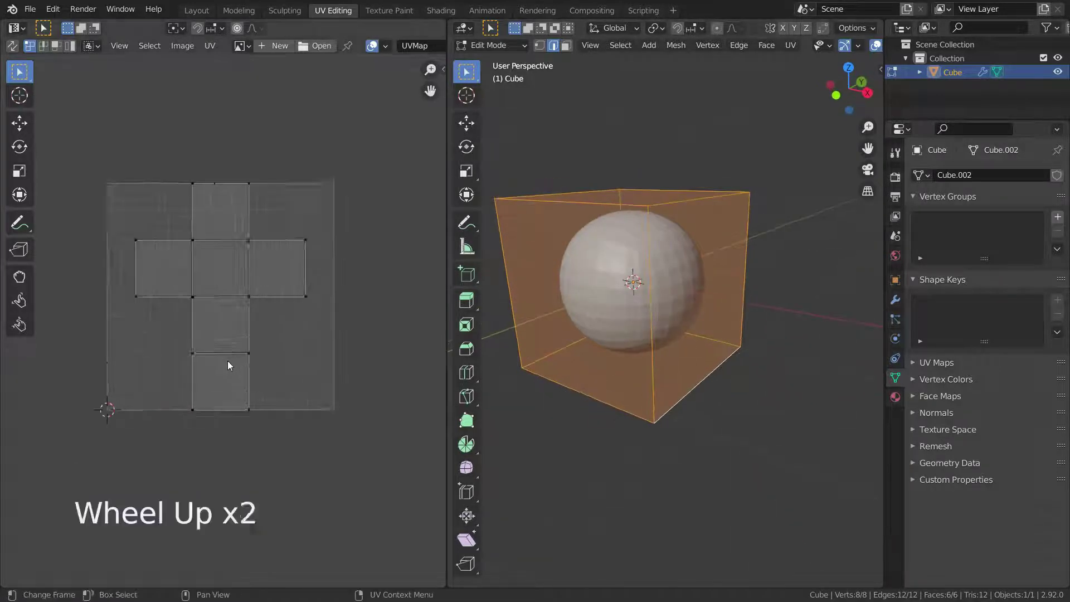
pyautogui.scroll(-2, 277, 296)
pyautogui.scroll(2, 299, 217)
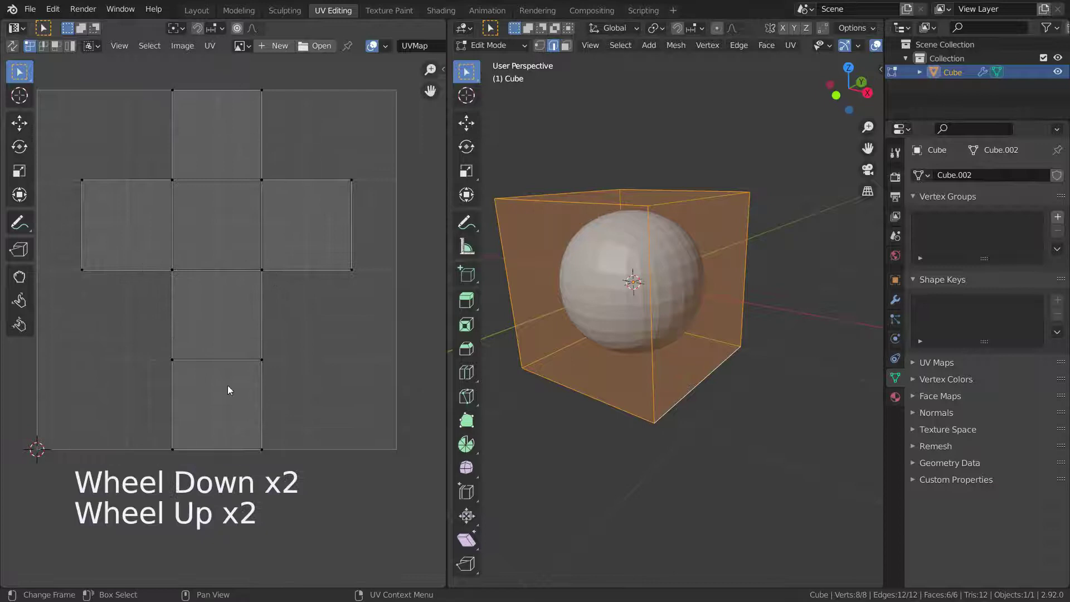
# Show the cube's Subdivision modifier settings and widen the properties area
pyautogui.click(894, 301)
pyautogui.moveTo(884, 415); pyautogui.dragTo(851, 421)
pyautogui.scroll(-3, 712, 410)
pyautogui.scroll(3, 652, 419)
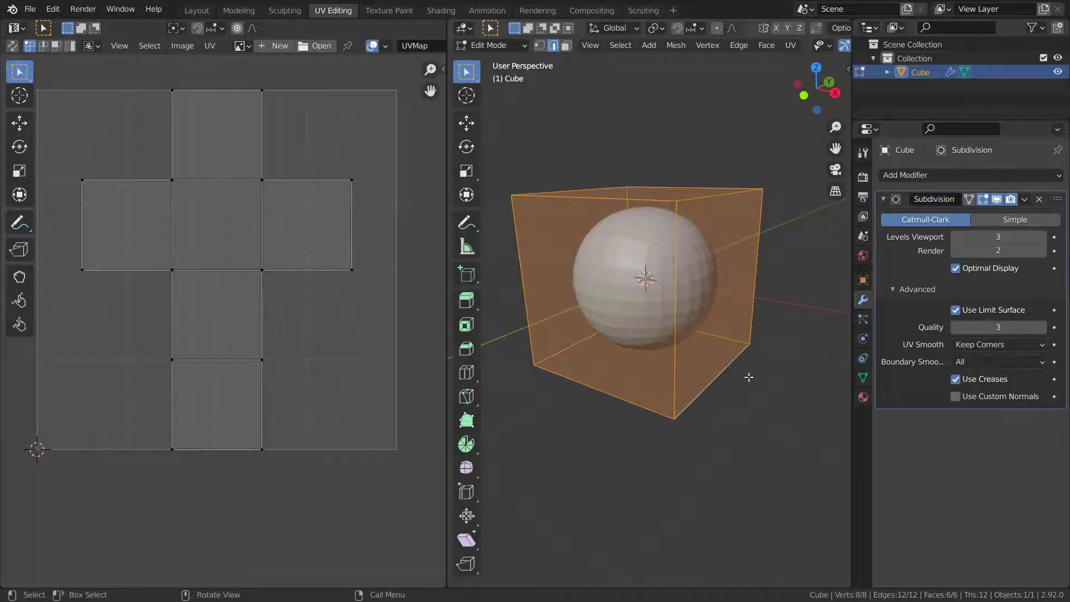
# Apply the Subdivision modifier with UV Smooth at Keep Corners and examine the resulting UV layout in Edit Mode
pyautogui.press('Tab')
pyautogui.scroll(3, 657, 309)
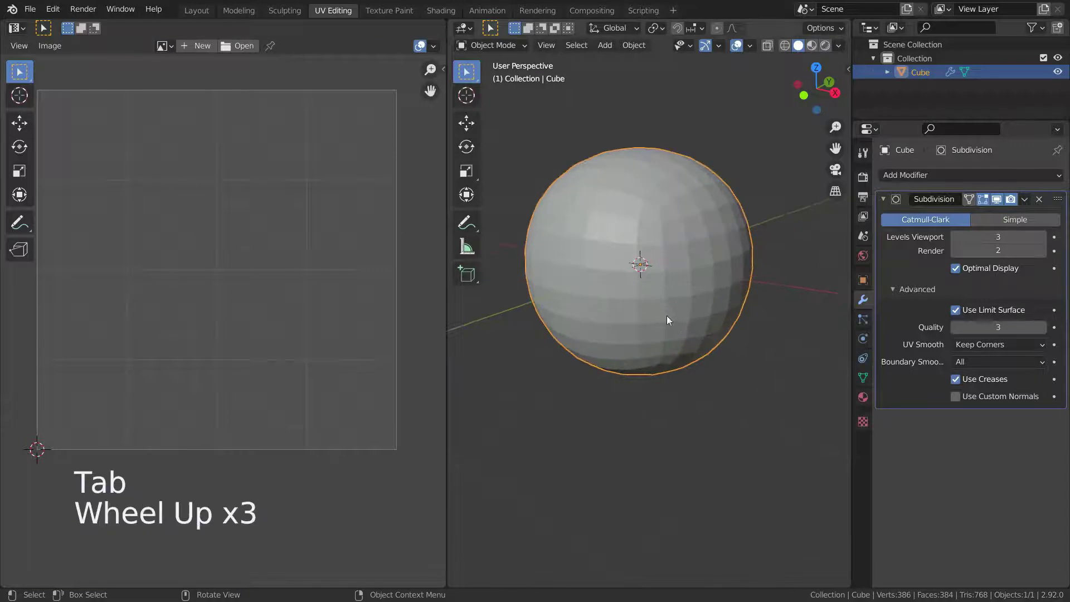
pyautogui.scroll(-1, 838, 303)
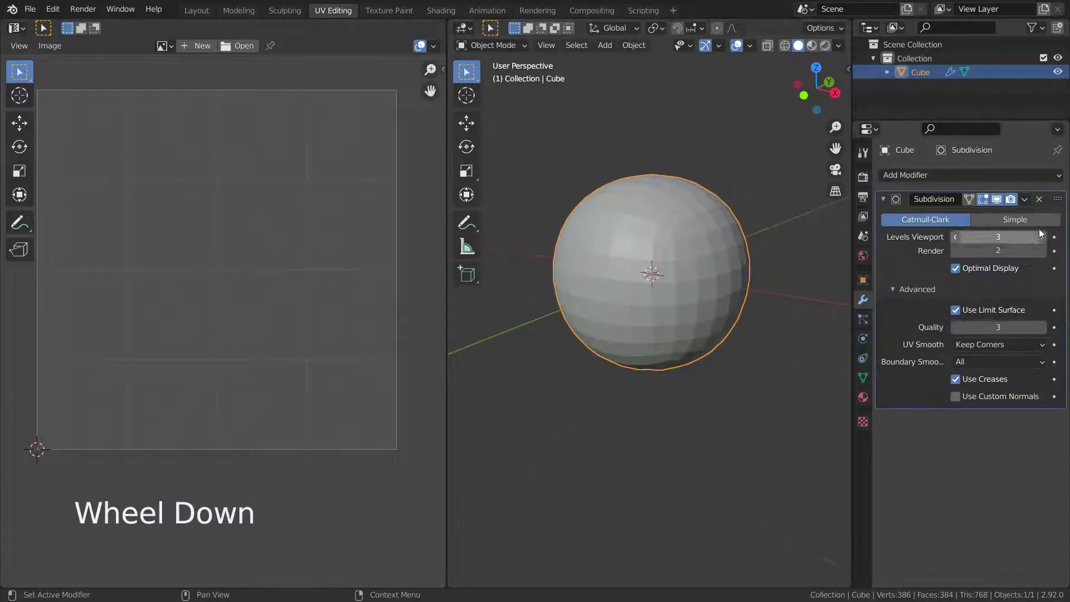
pyautogui.click(1024, 199)
pyautogui.click(985, 215)
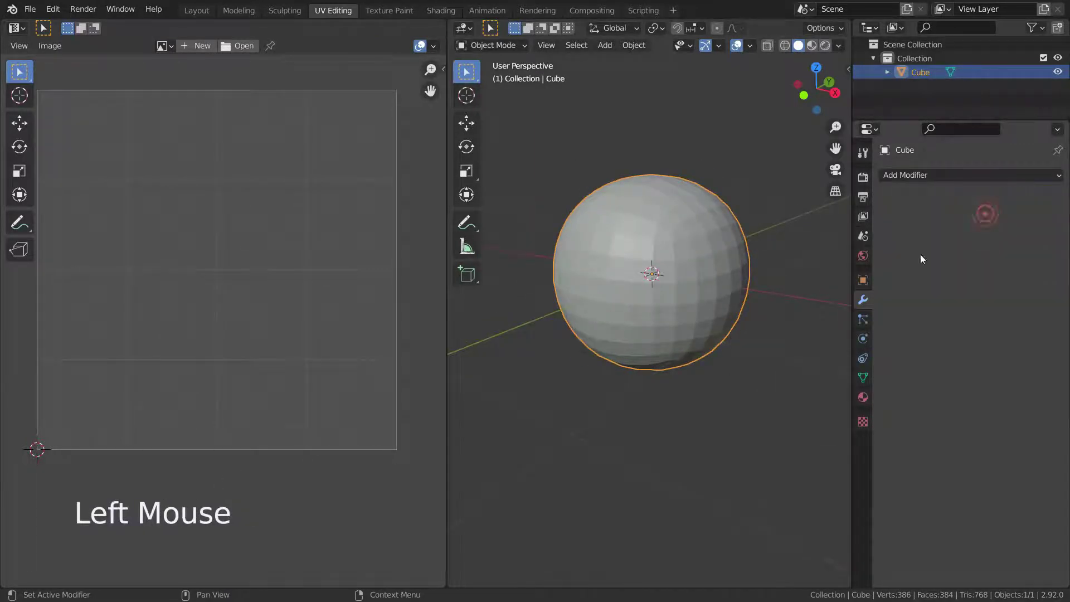
pyautogui.press('Tab')
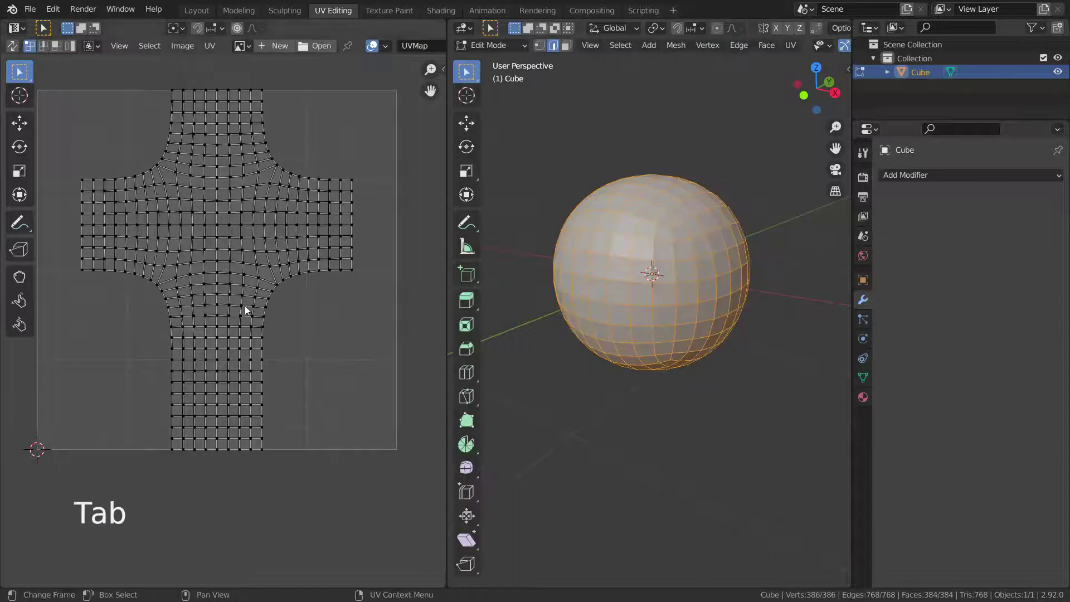
pyautogui.scroll(-2, 240, 295)
pyautogui.scroll(3, 233, 273)
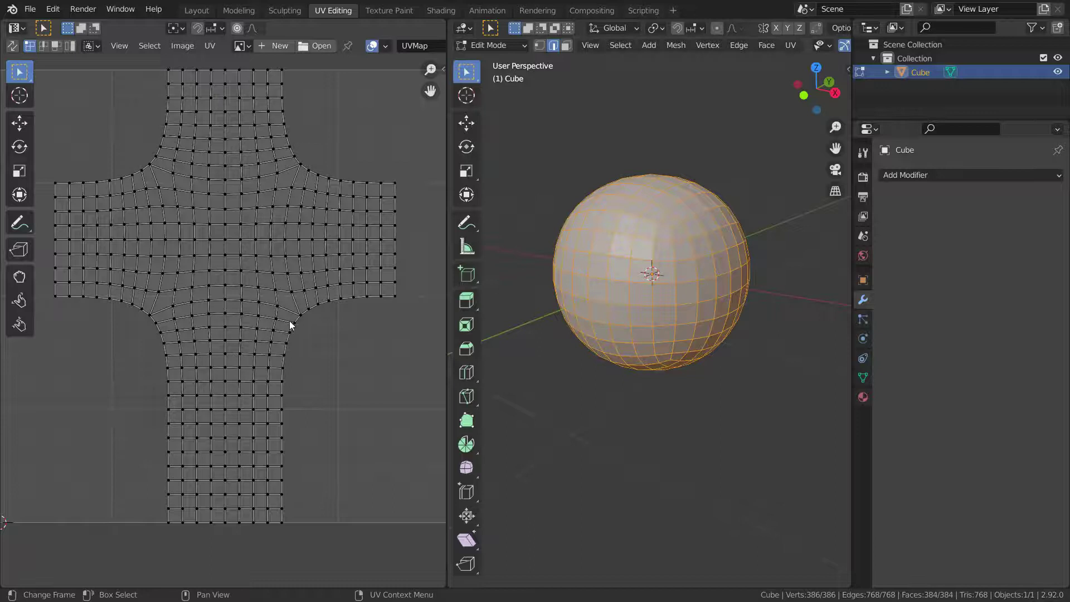
pyautogui.moveTo(289, 325); pyautogui.dragTo(292, 325, button='middle')
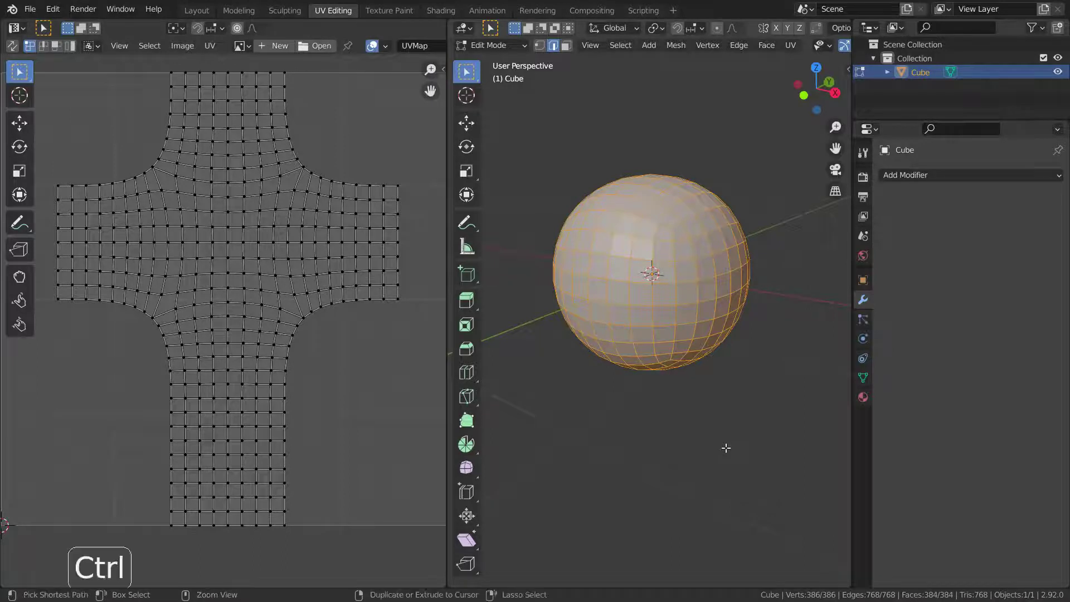
# Undo applying the Subdivision modifier and set its UV Smooth to All
pyautogui.hotkey('ctrl', 'z')
pyautogui.hotkey('ctrl', 'x')
pyautogui.hotkey('ctrl', 'z')
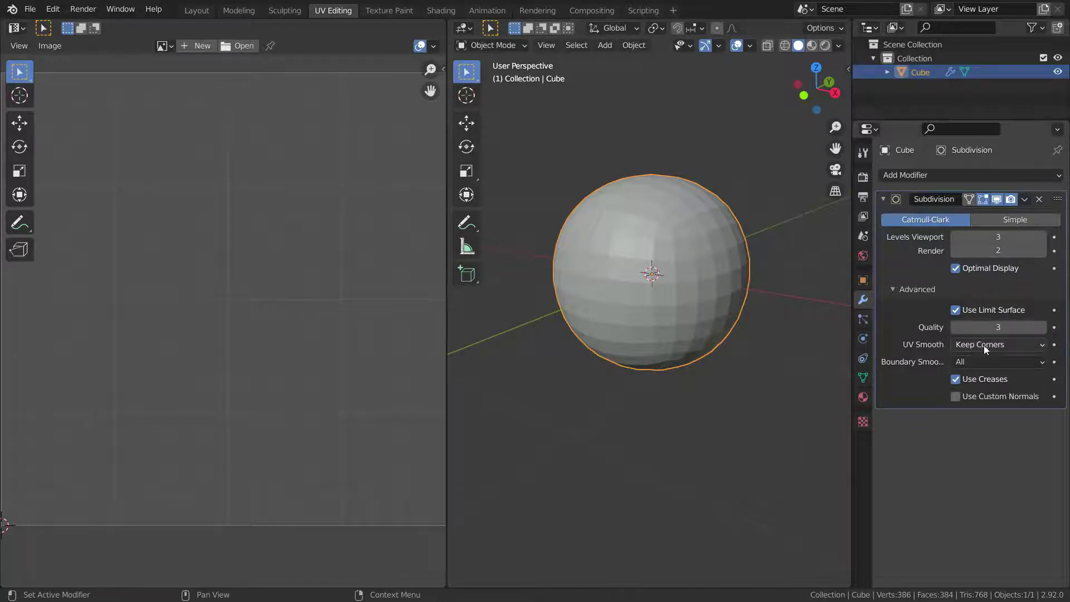
pyautogui.click(1039, 347)
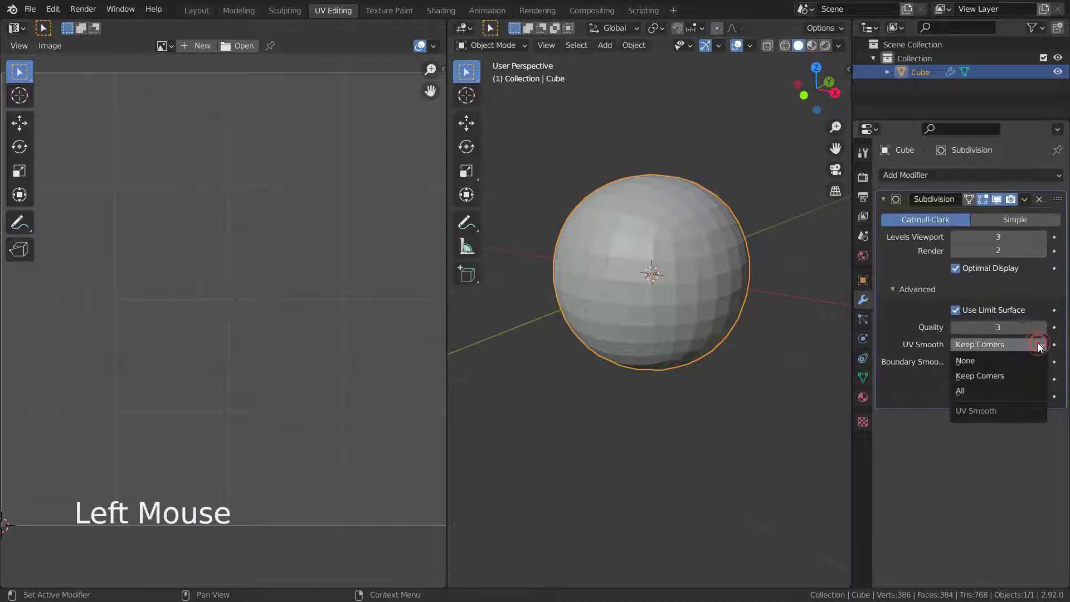
pyautogui.click(979, 389)
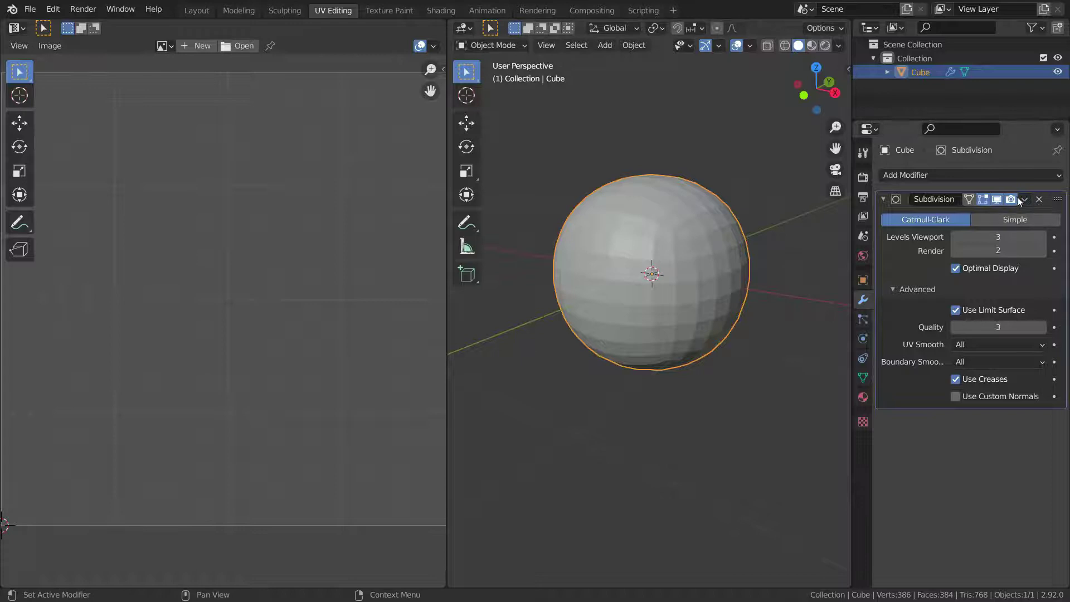
# Apply the Subdivision modifier with UV Smooth at All and view the resulting UV layout in Edit Mode
pyautogui.click(1027, 201)
pyautogui.click(987, 218)
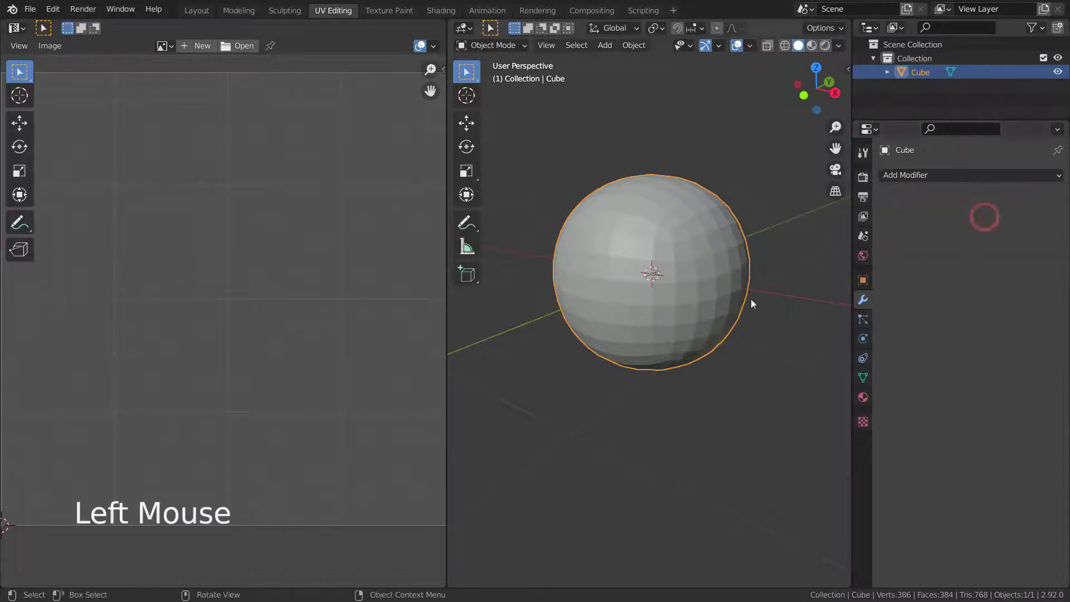
pyautogui.press('Tab')
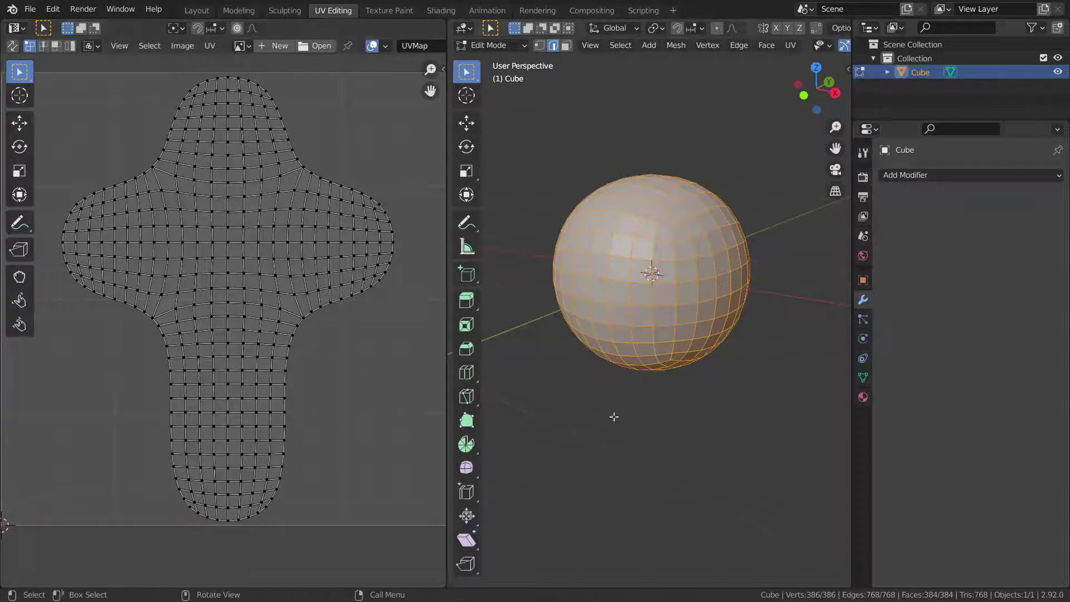
# Restore the Subdivision modifier by undoing its application and set UV Smooth to None
pyautogui.hotkey('ctrl', 'z')
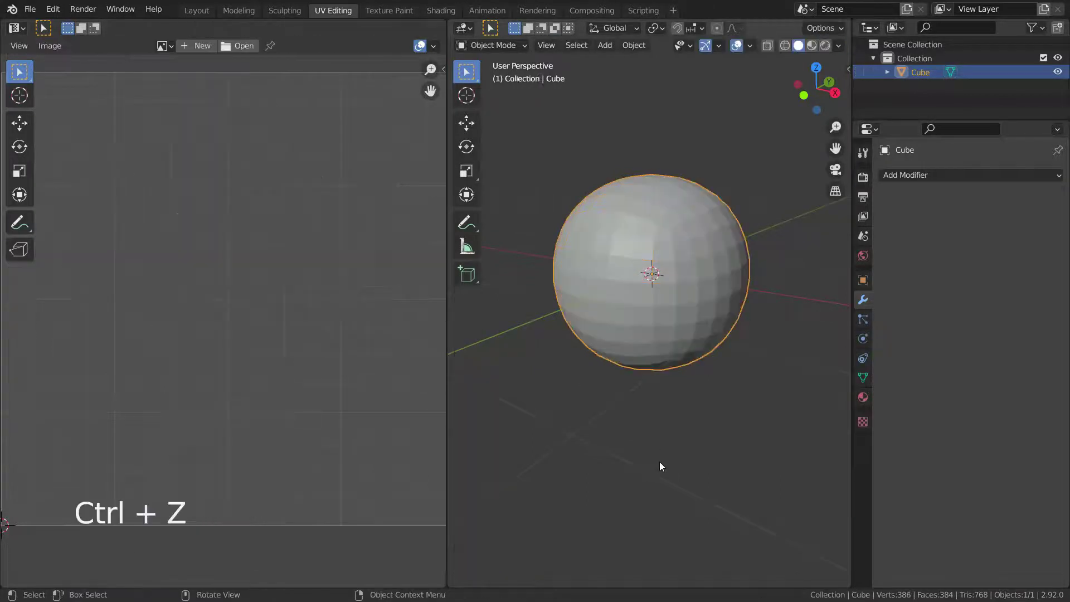
pyautogui.hotkey('ctrl', 'z')
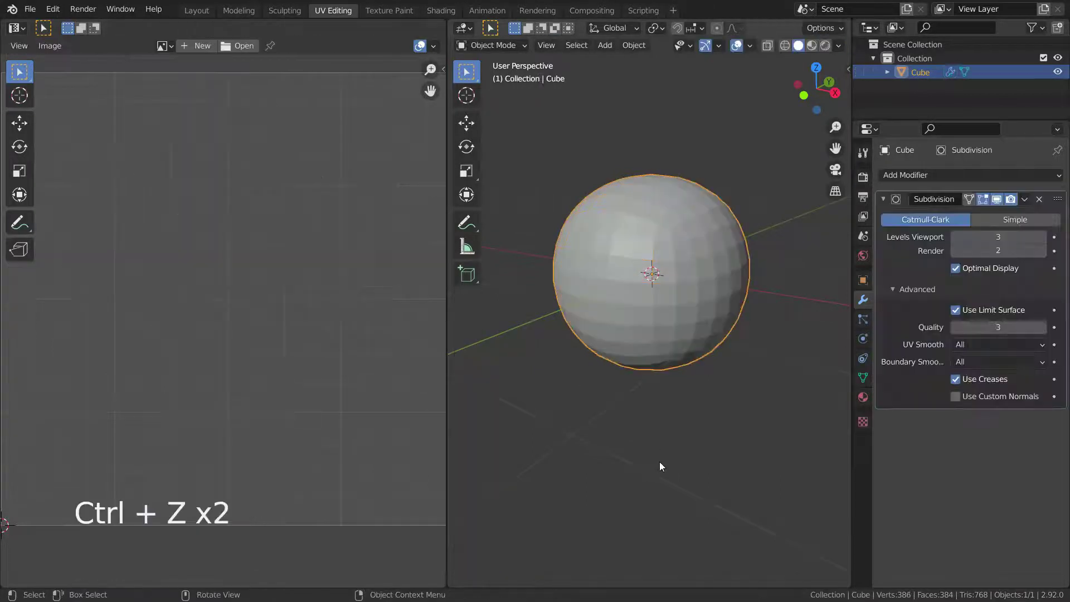
pyautogui.click(1017, 347)
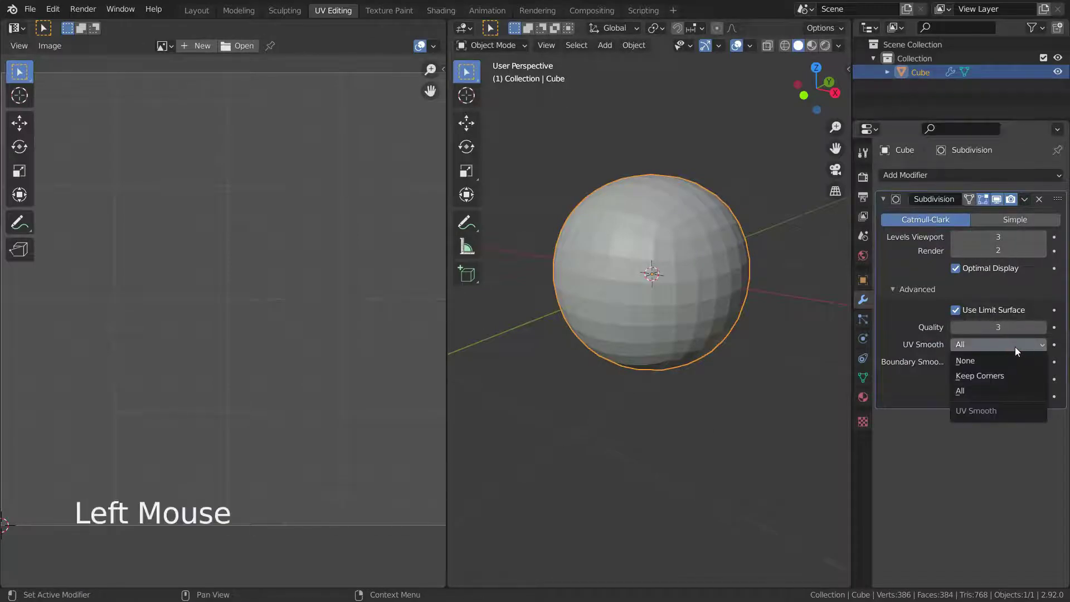
pyautogui.click(984, 362)
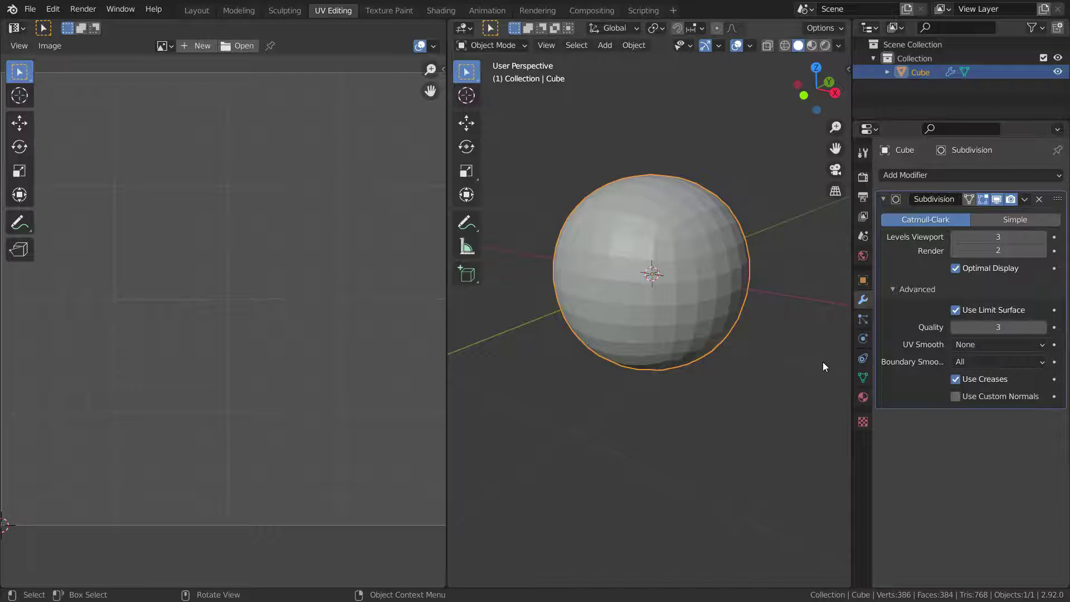
# Apply the Subdivision modifier with UV Smooth at None and inspect the resulting UV layout in Edit Mode
pyautogui.click(1024, 199)
pyautogui.click(978, 215)
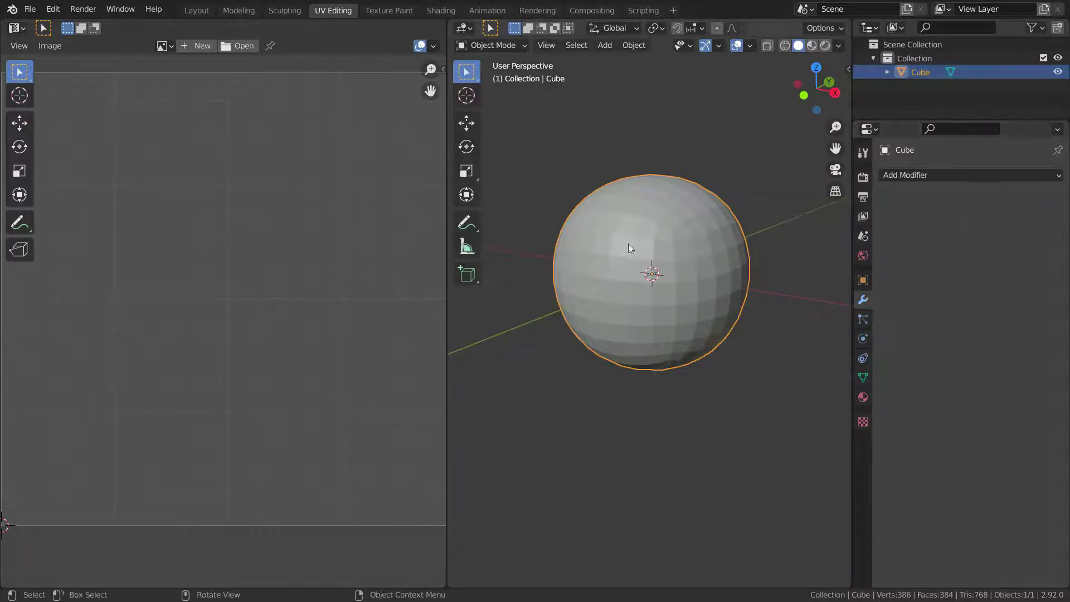
pyautogui.press('Tab')
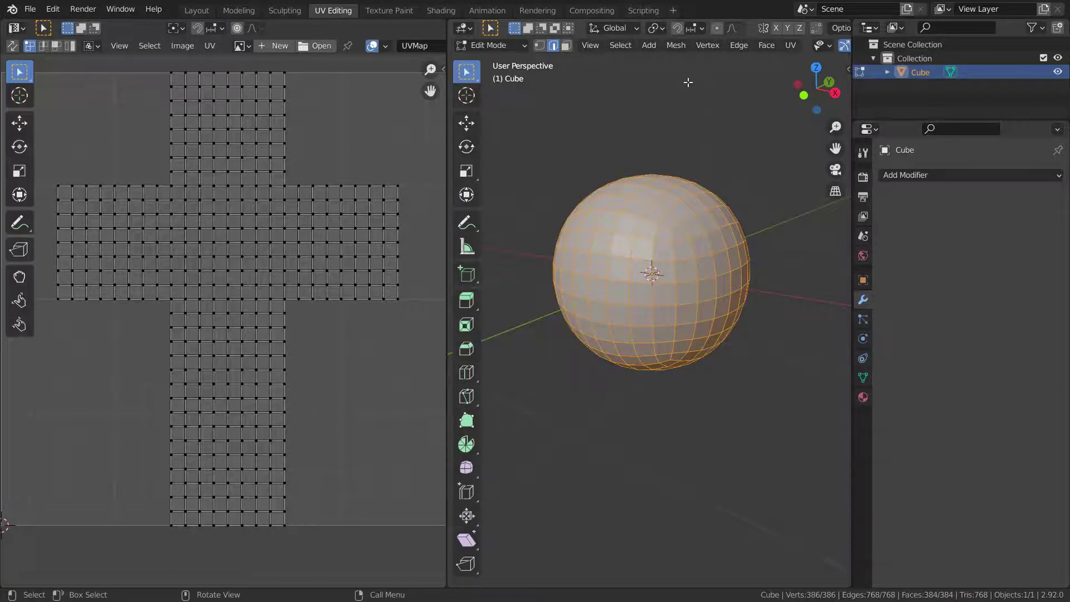
pyautogui.moveTo(669, 131); pyautogui.dragTo(641, 123, button='middle')
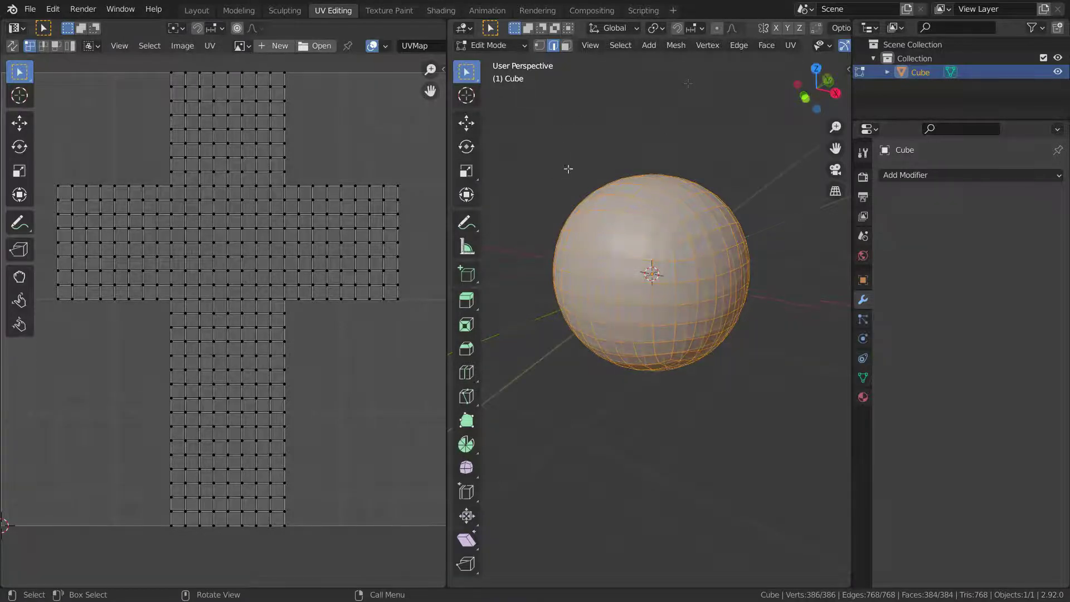
# Undo applying the Subdivision modifier and return to the Layout workspace
pyautogui.hotkey('ctrl', 'z')
pyautogui.hotkey('ctrl', 'z')
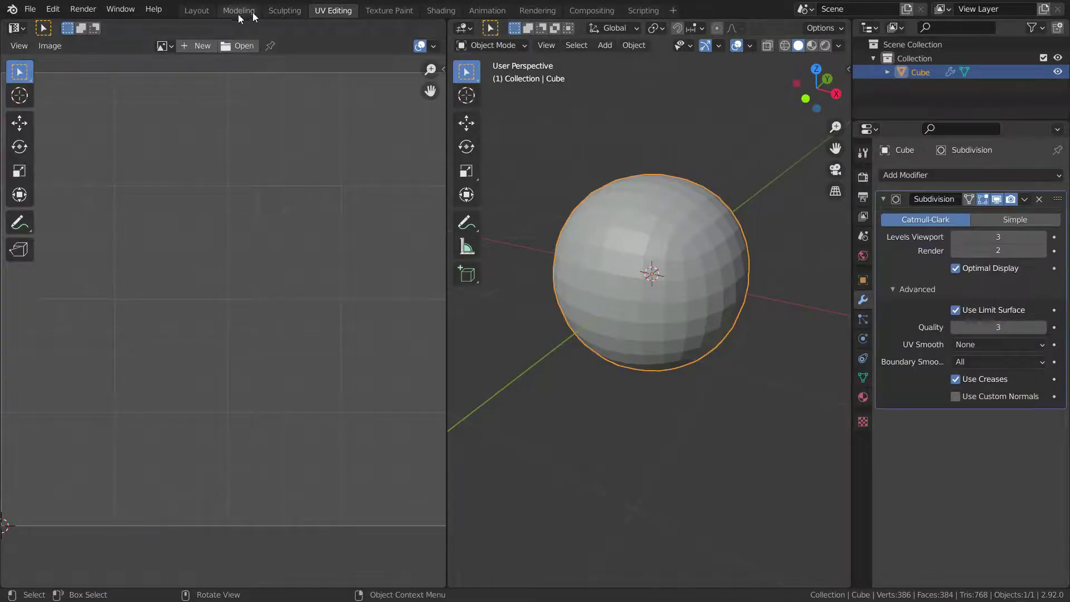
pyautogui.click(206, 12)
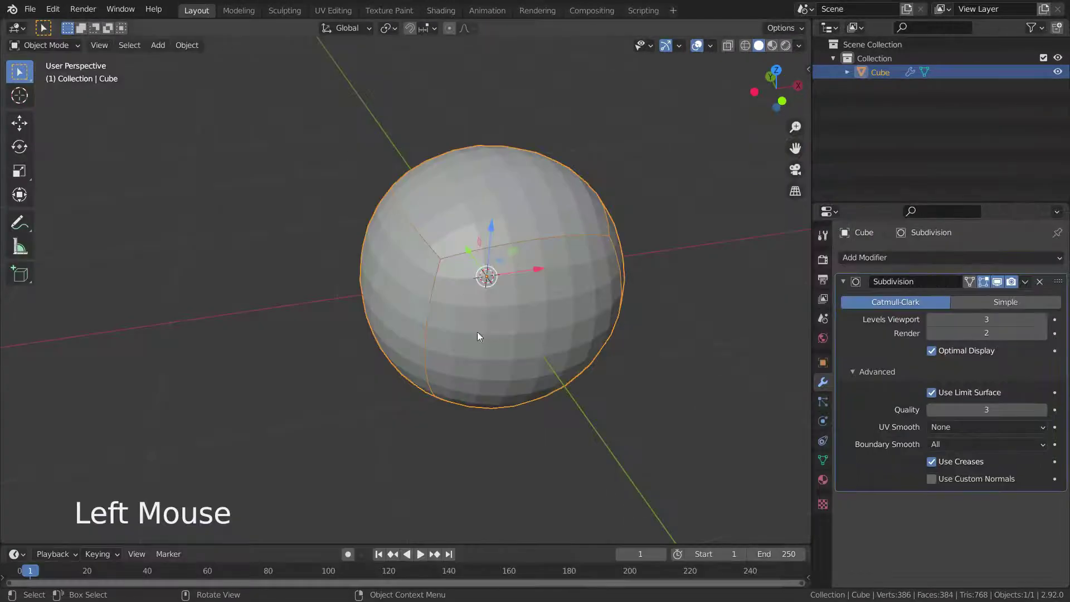
pyautogui.moveTo(508, 329); pyautogui.dragTo(489, 310, button='middle')
pyautogui.scroll(-3, 488, 310)
pyautogui.scroll(1, 501, 265)
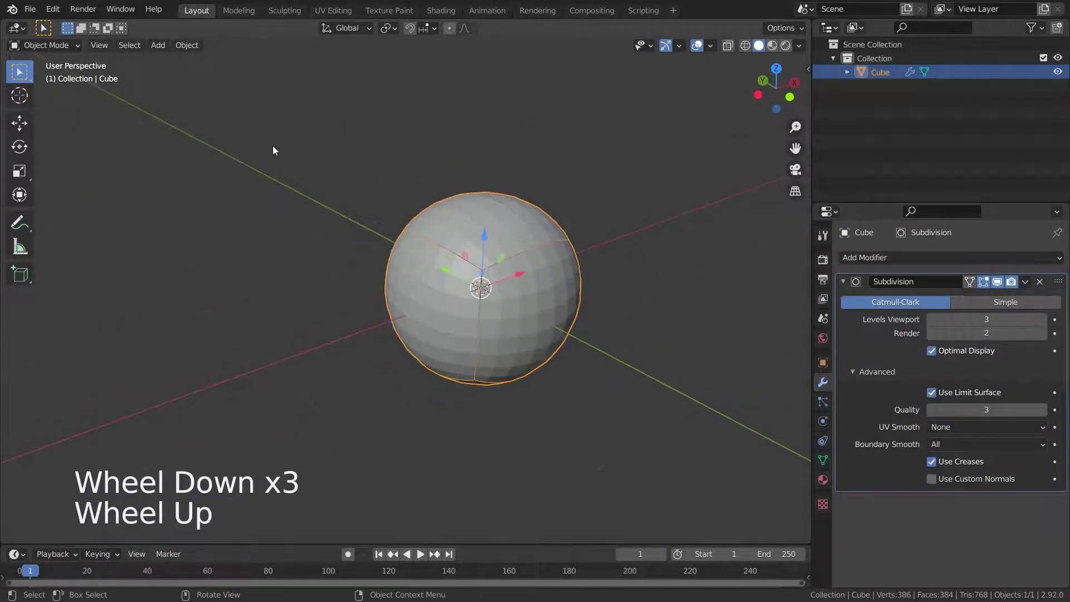
# Add a plane and, in top view, move it in the negative X direction until it clears the subdivided cube
pyautogui.hotkey('shift', 'a')
pyautogui.moveTo(283, 144)
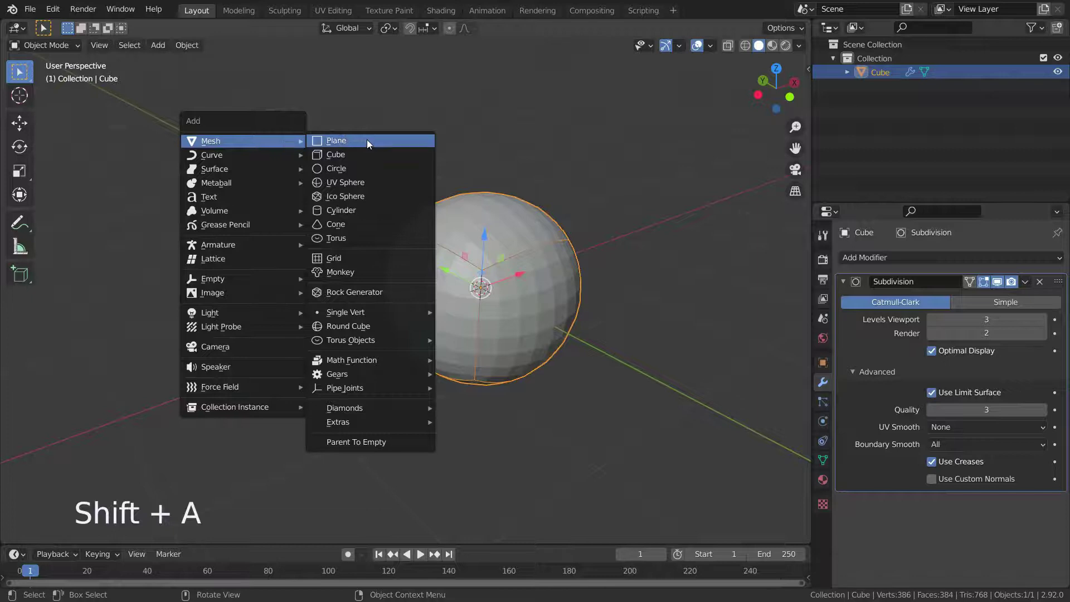
pyautogui.click(368, 143)
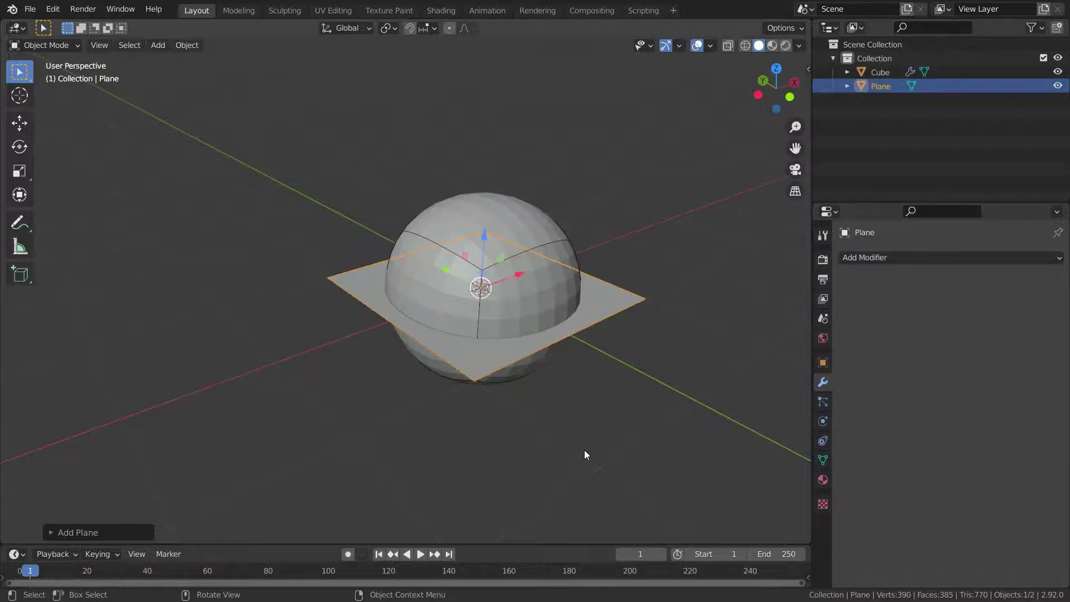
pyautogui.press('KP_7')
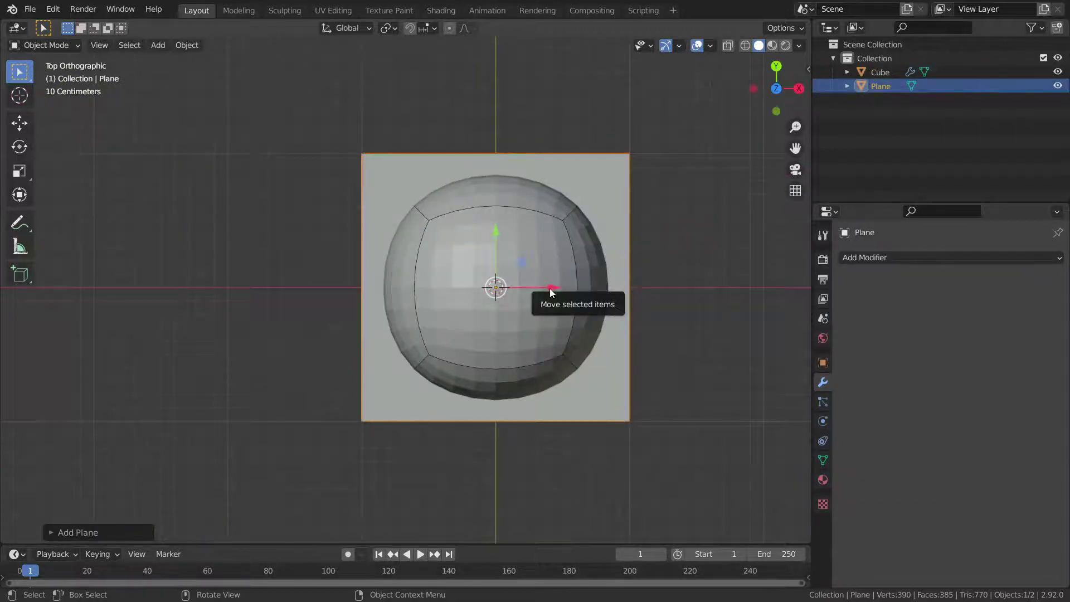
pyautogui.moveTo(552, 288); pyautogui.dragTo(268, 315)
pyautogui.scroll(-4, 530, 426)
pyautogui.scroll(4, 408, 430)
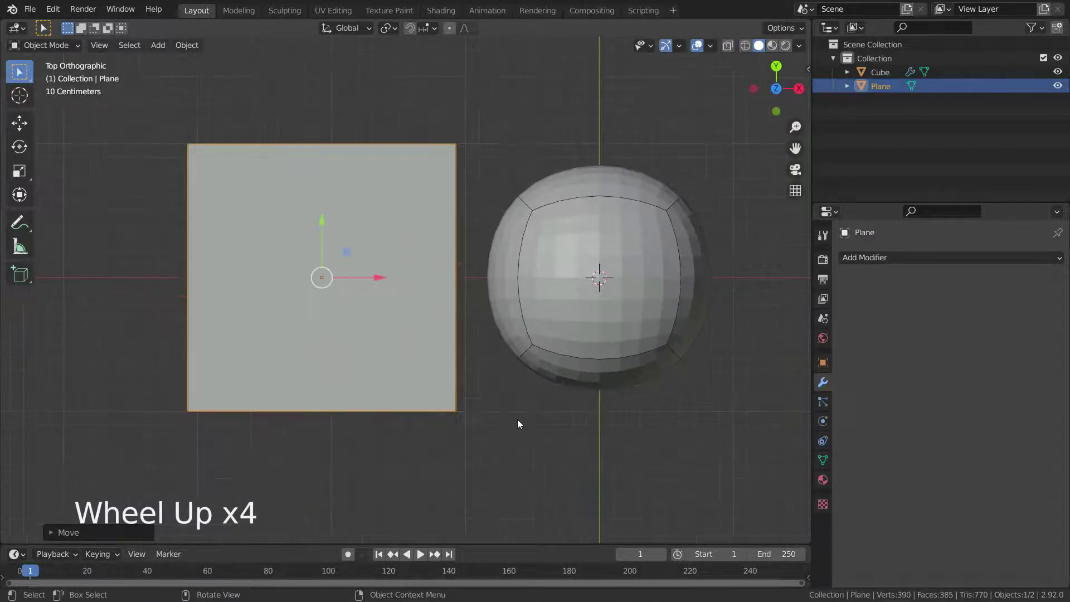
# Subdivide the plane once in Edit Mode
pyautogui.press('Tab')
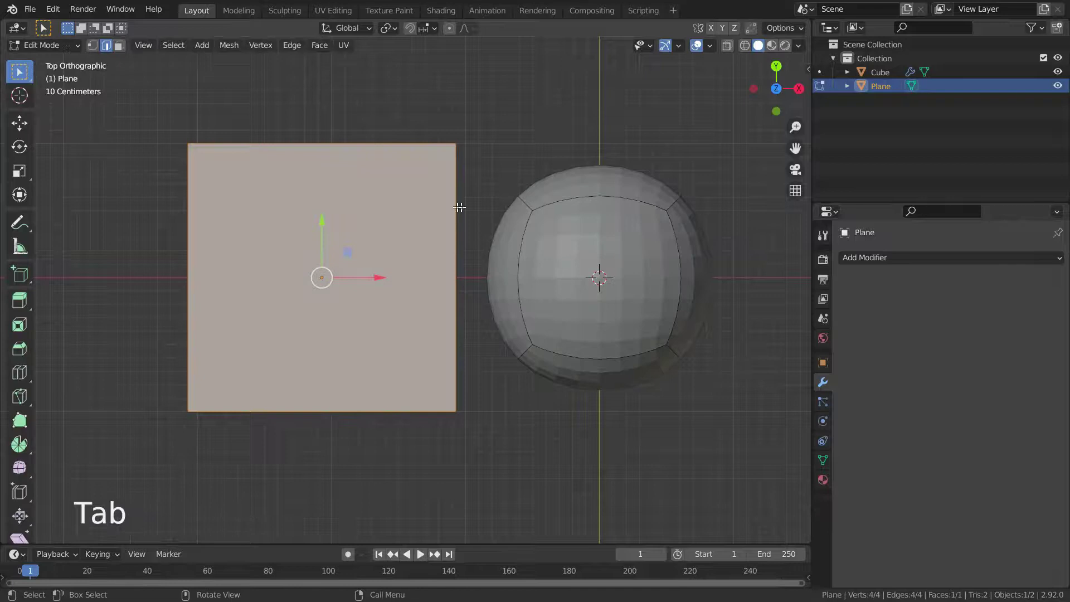
pyautogui.rightClick(374, 110)
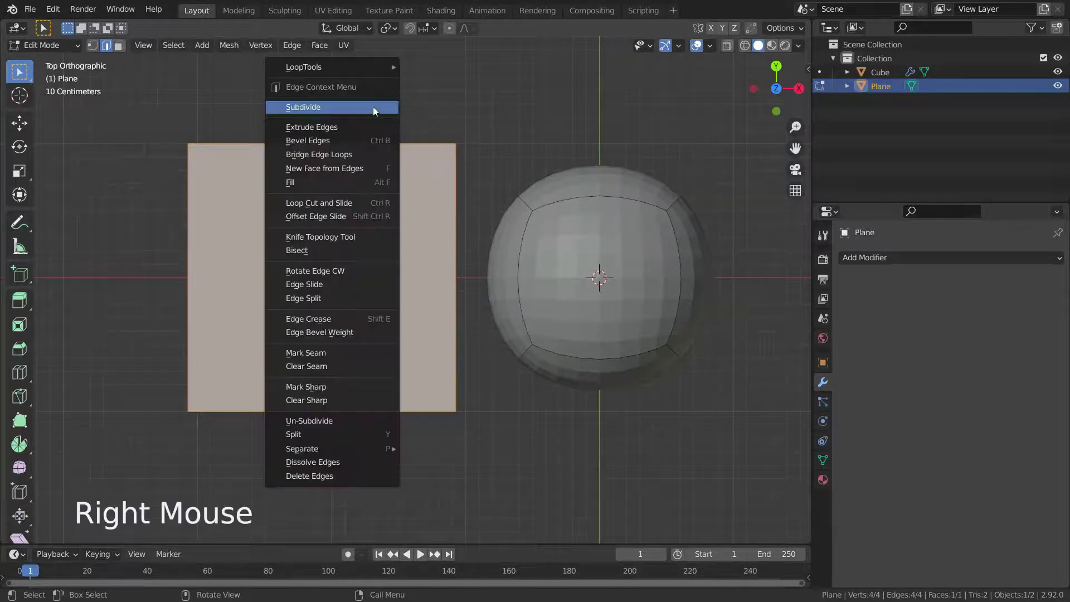
pyautogui.click(332, 108)
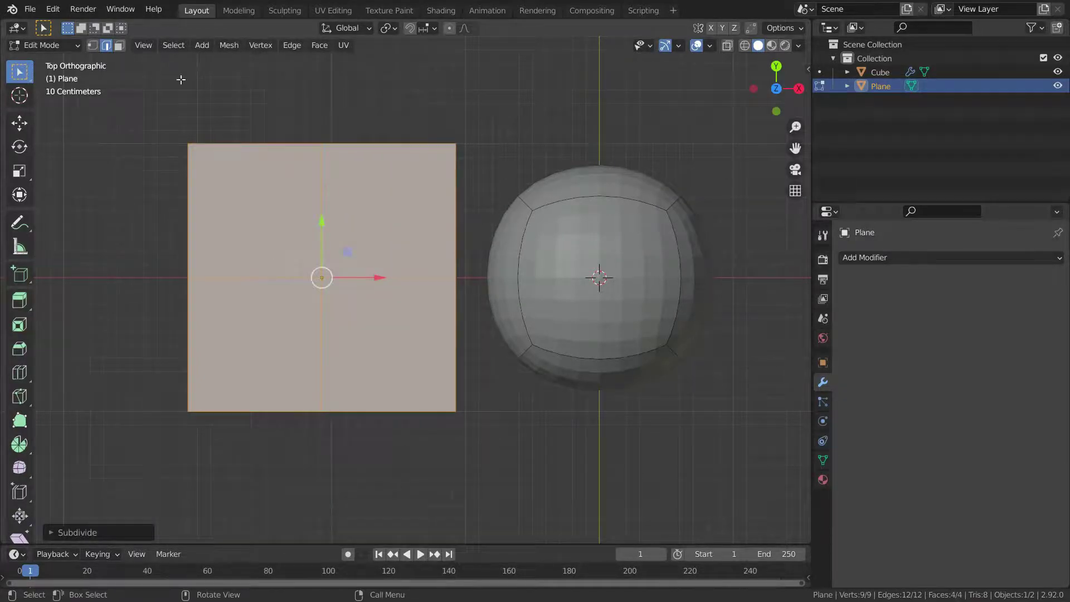
# Select the plane's four edge-midpoint vertices and scale them inward to about half, forming a four-pointed star
pyautogui.click(93, 45)
pyautogui.click(162, 266)
pyautogui.scroll(1, 232, 310)
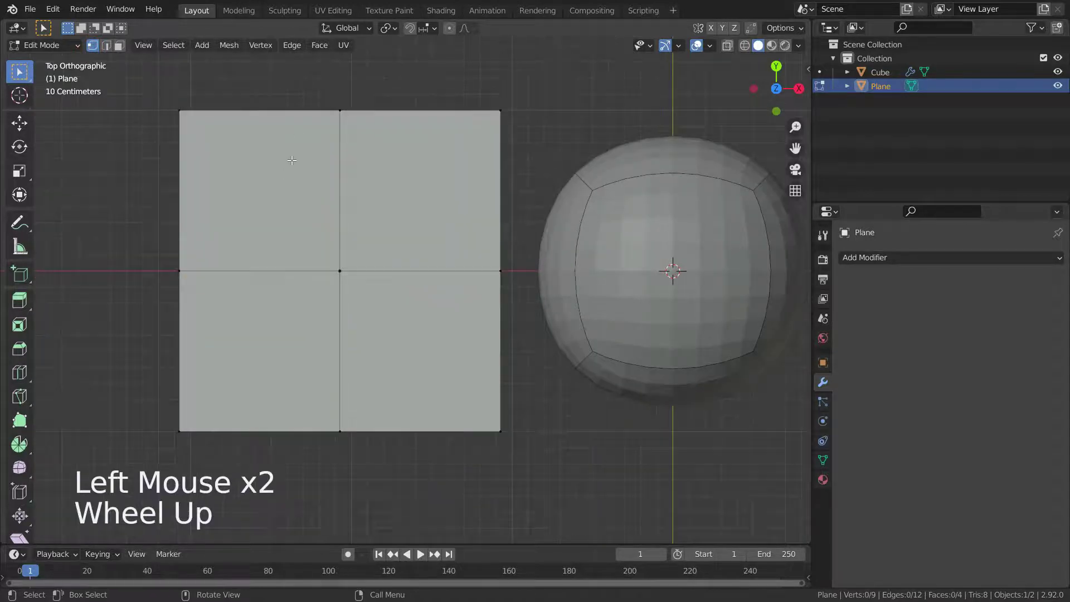
pyautogui.press('shift')
pyautogui.keyDown('shift'); pyautogui.click(341, 114); pyautogui.keyUp('shift')
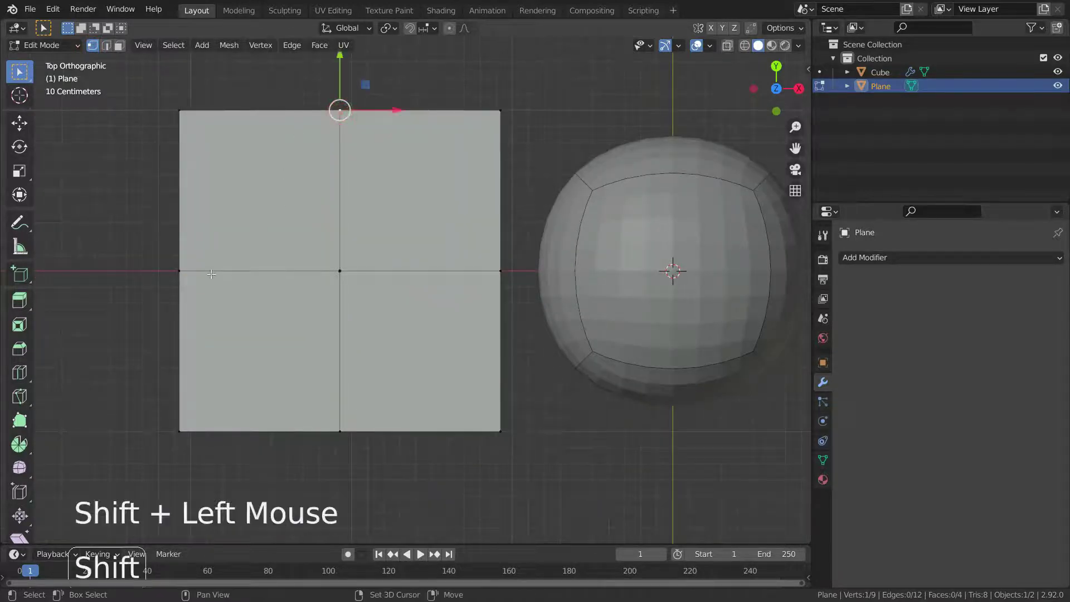
pyautogui.keyDown('shift'); pyautogui.click(184, 270); pyautogui.keyUp('shift')
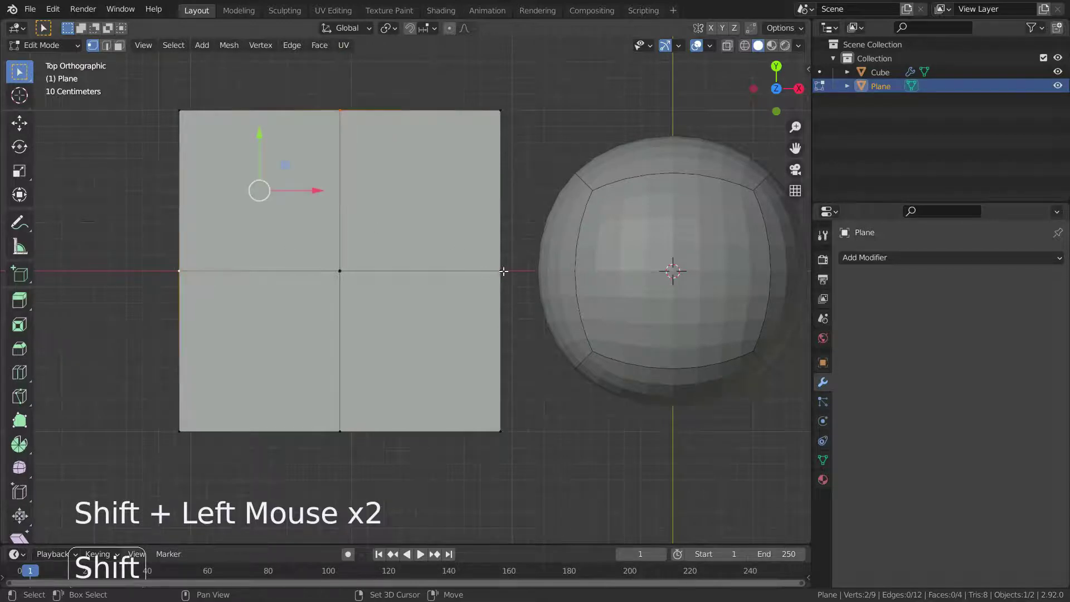
pyautogui.keyDown('shift'); pyautogui.click(502, 271); pyautogui.keyUp('shift')
pyautogui.keyDown('shift'); pyautogui.click(340, 432); pyautogui.keyUp('shift')
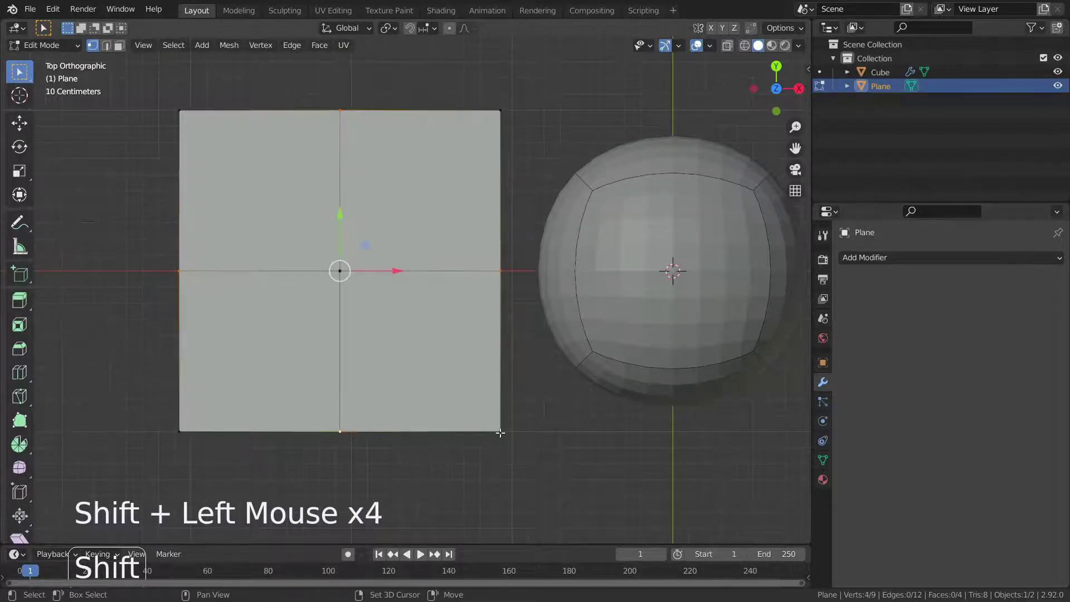
pyautogui.press('s')
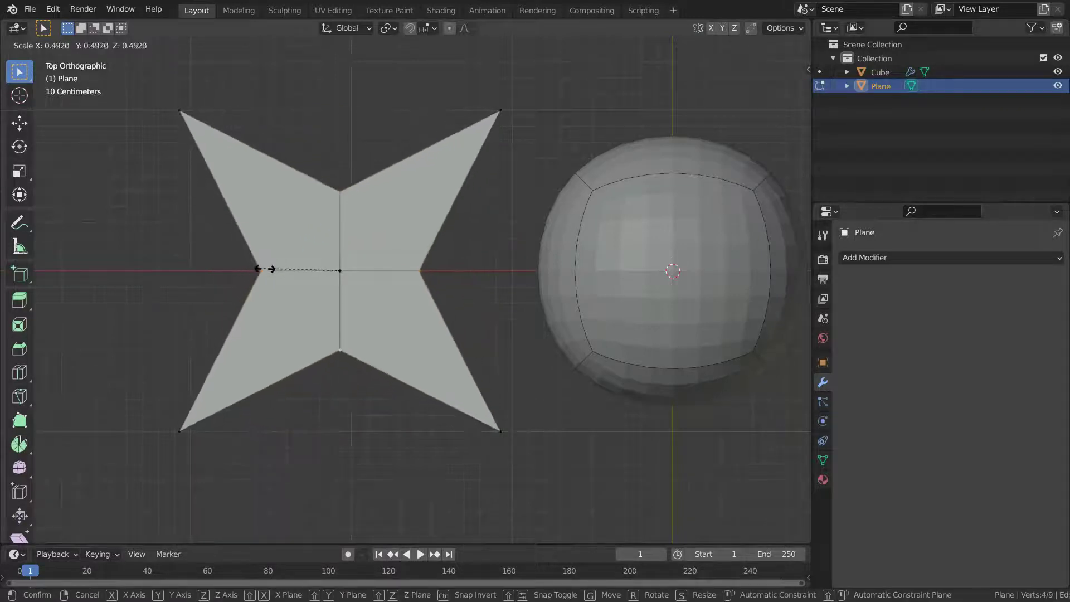
pyautogui.click(266, 269)
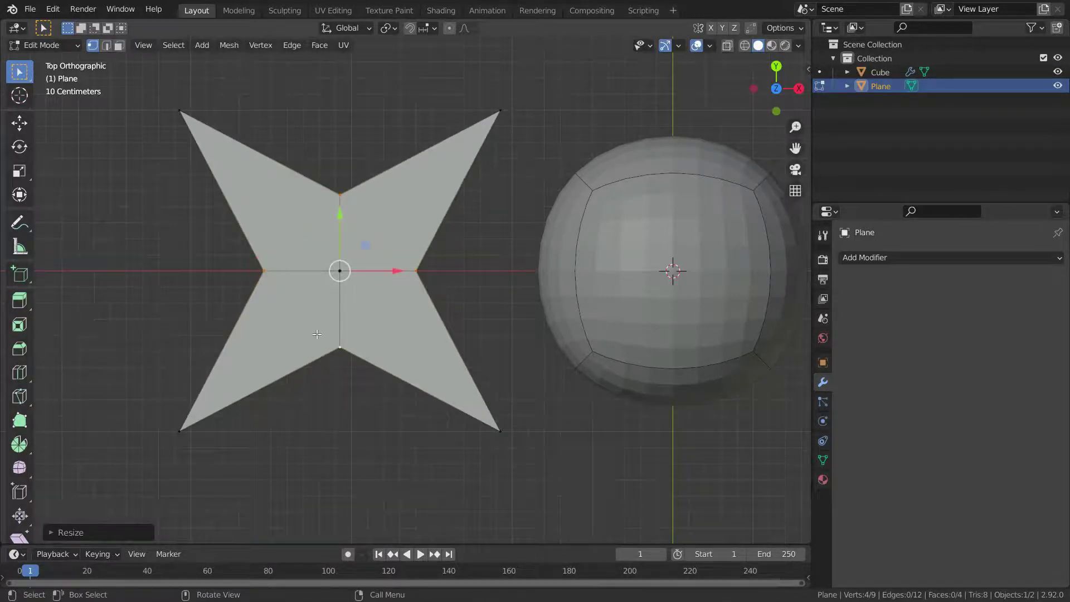
# Add a Subdivision Surface modifier to the plane and set Levels Viewport to 3
pyautogui.press('Tab')
pyautogui.click(875, 259)
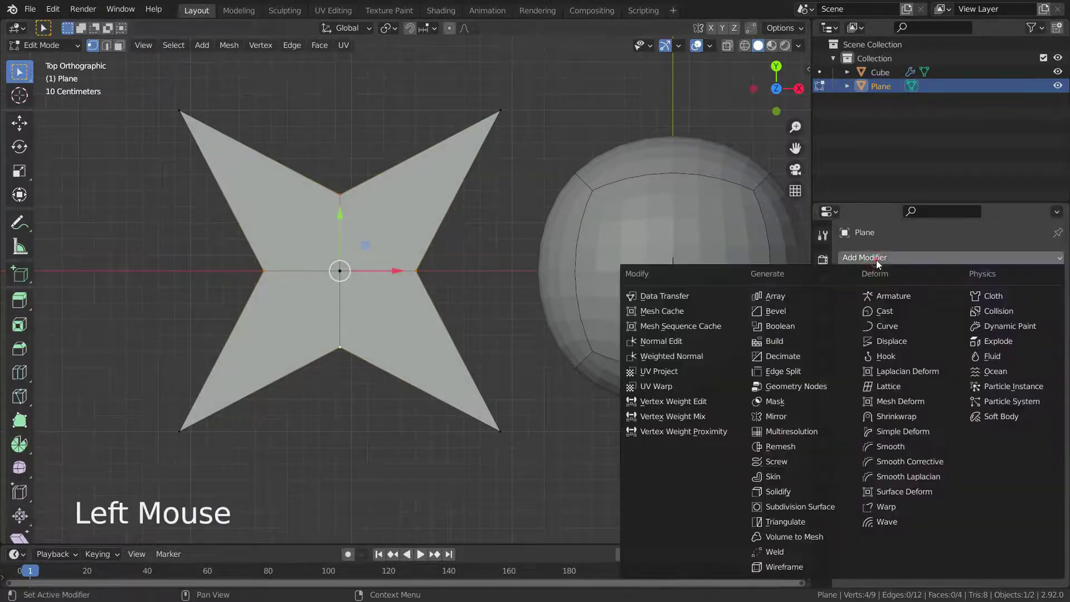
pyautogui.click(807, 504)
pyautogui.scroll(-2, 373, 316)
pyautogui.scroll(2, 377, 294)
pyautogui.click(1042, 320)
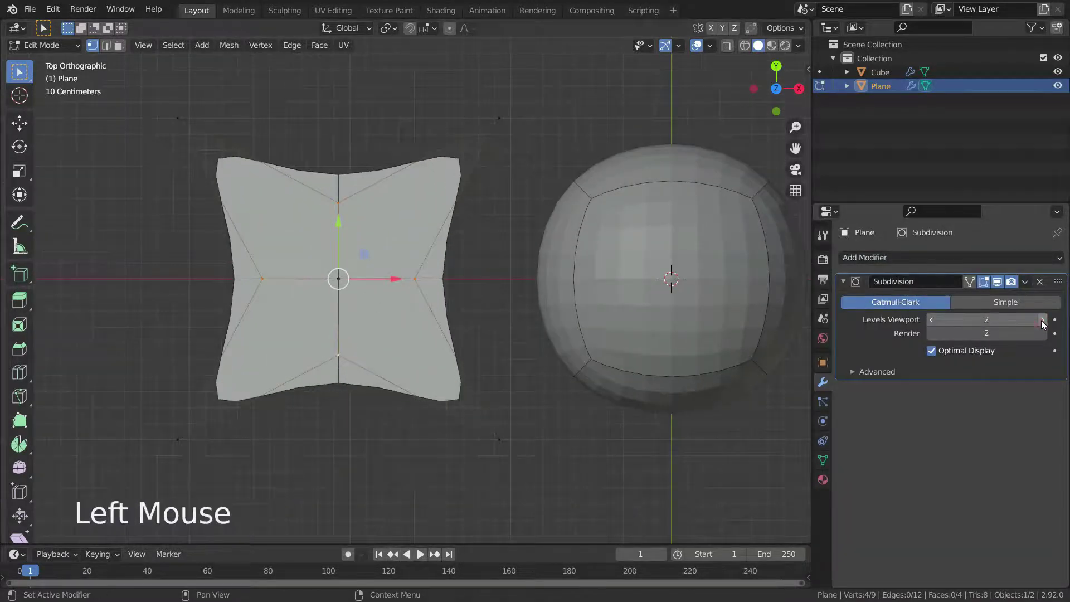
pyautogui.click(1042, 321)
pyautogui.scroll(1, 385, 244)
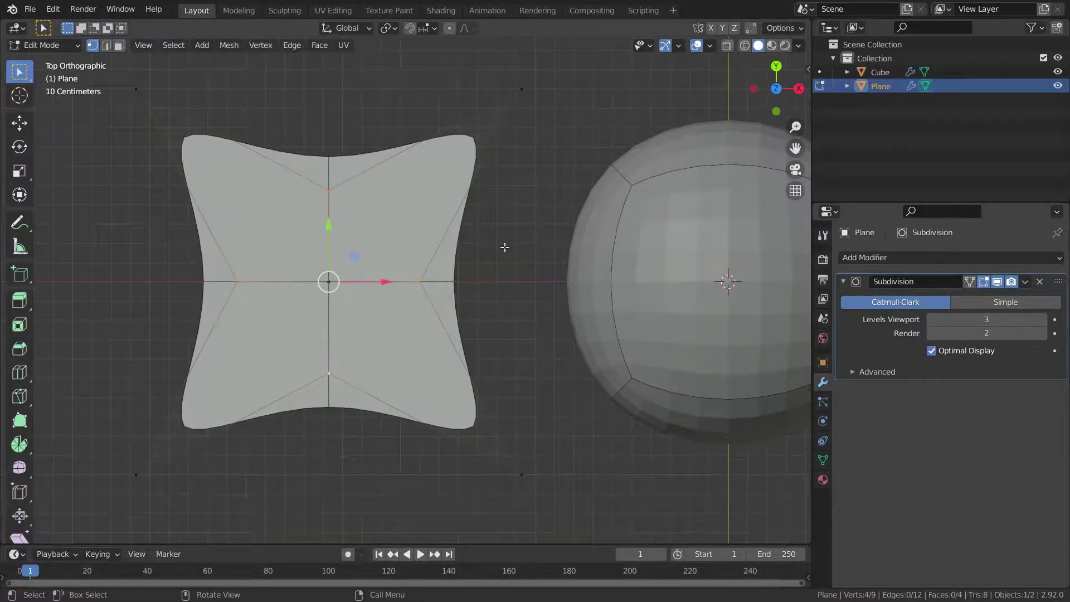
# Expand the Advanced settings of the plane's Subdivision modifier and set Boundary Smooth to Keep Corners
pyautogui.click(877, 372)
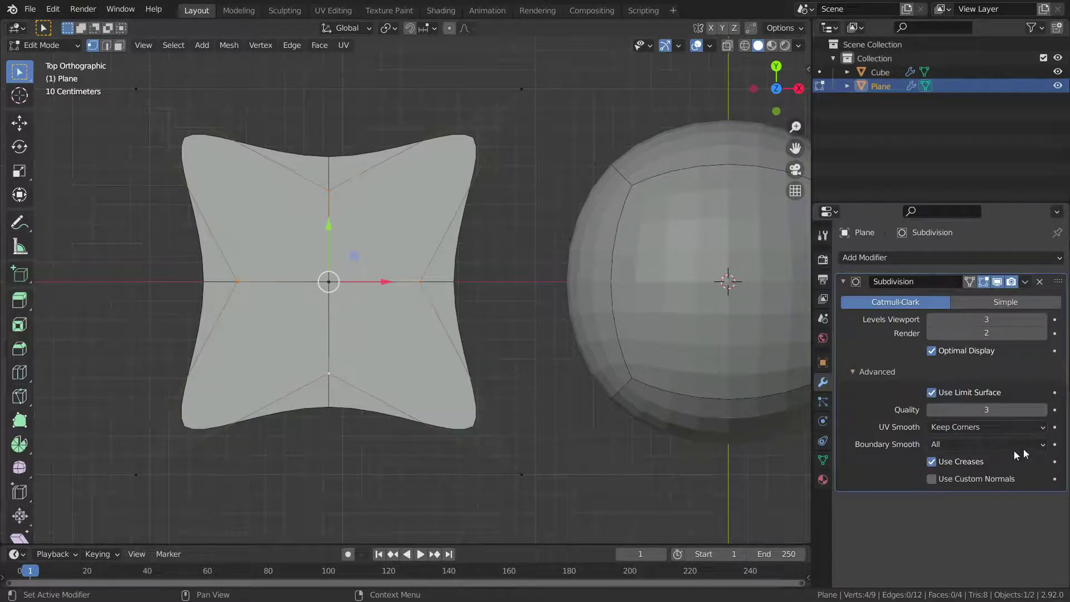
pyautogui.click(979, 445)
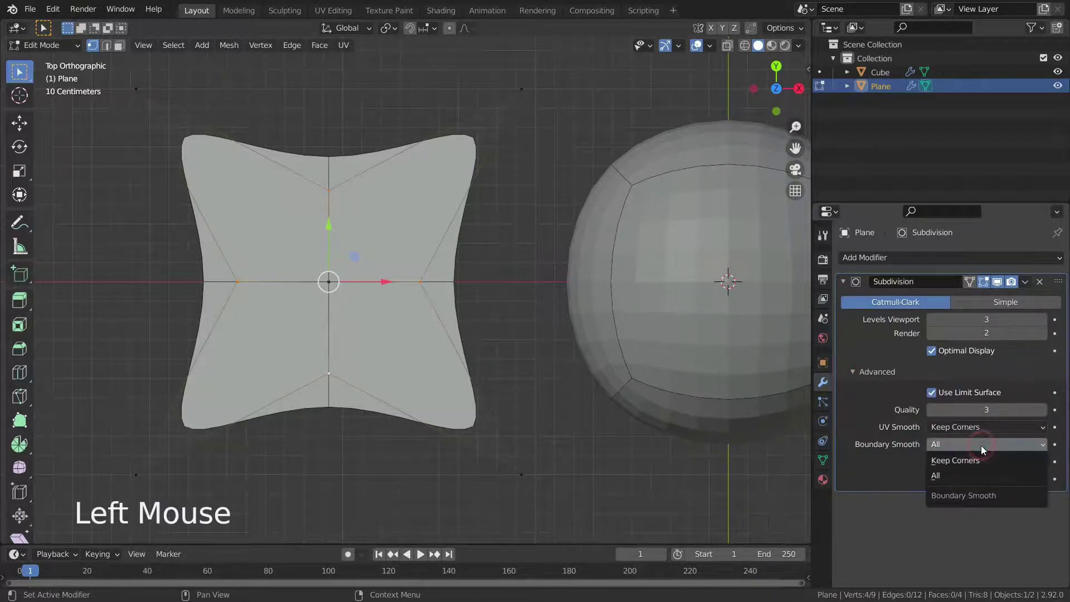
pyautogui.click(964, 462)
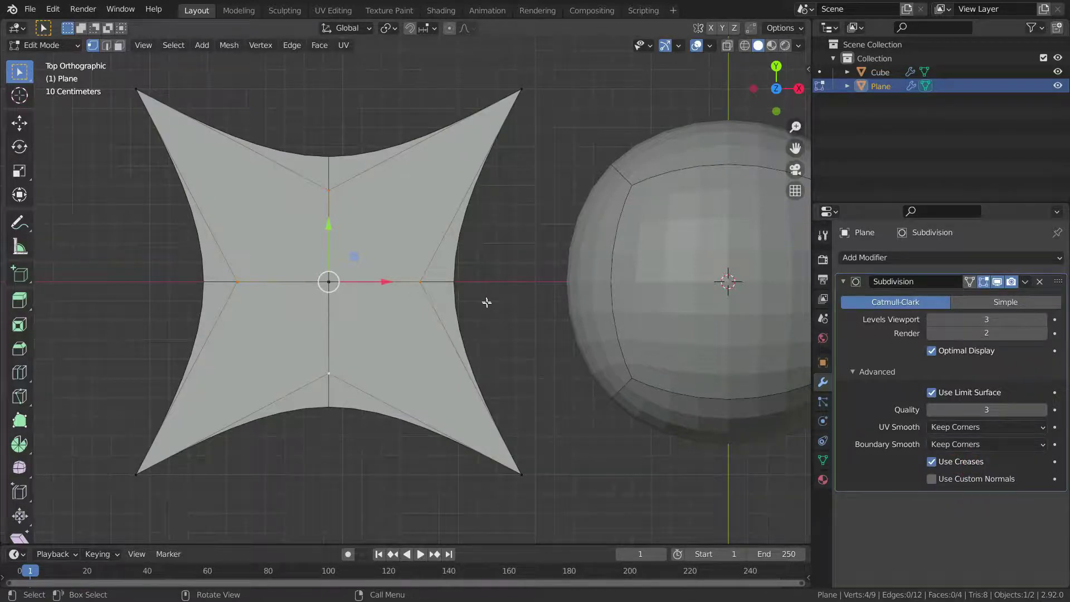
pyautogui.scroll(-1, 487, 303)
pyautogui.scroll(1, 473, 285)
# Compare the plane's corners by alternating Boundary Smooth between All and Keep Corners, finishing on All
pyautogui.click(958, 444)
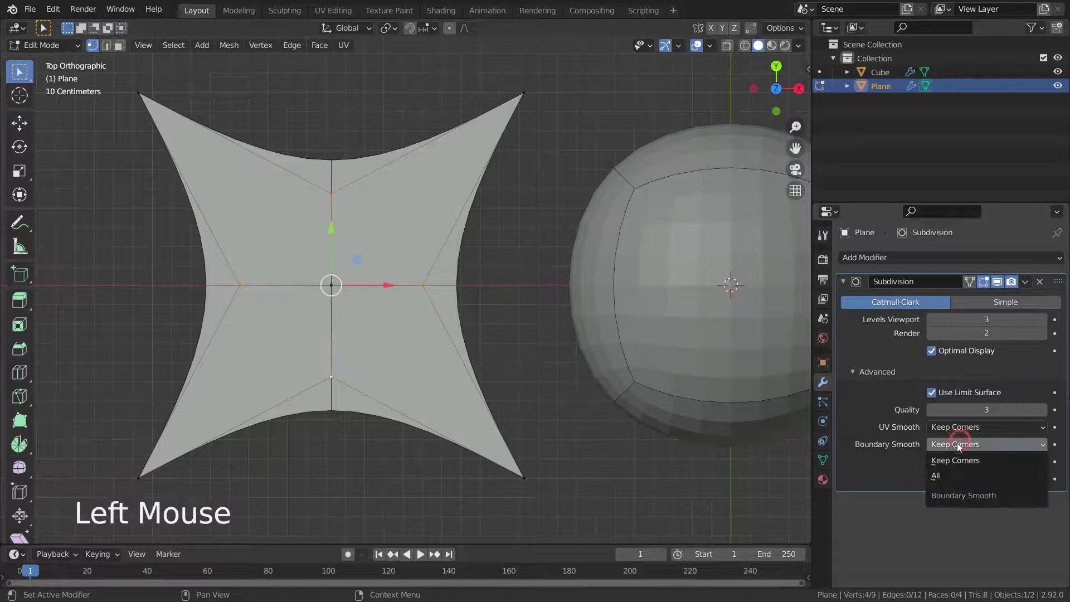
pyautogui.click(953, 474)
pyautogui.click(958, 444)
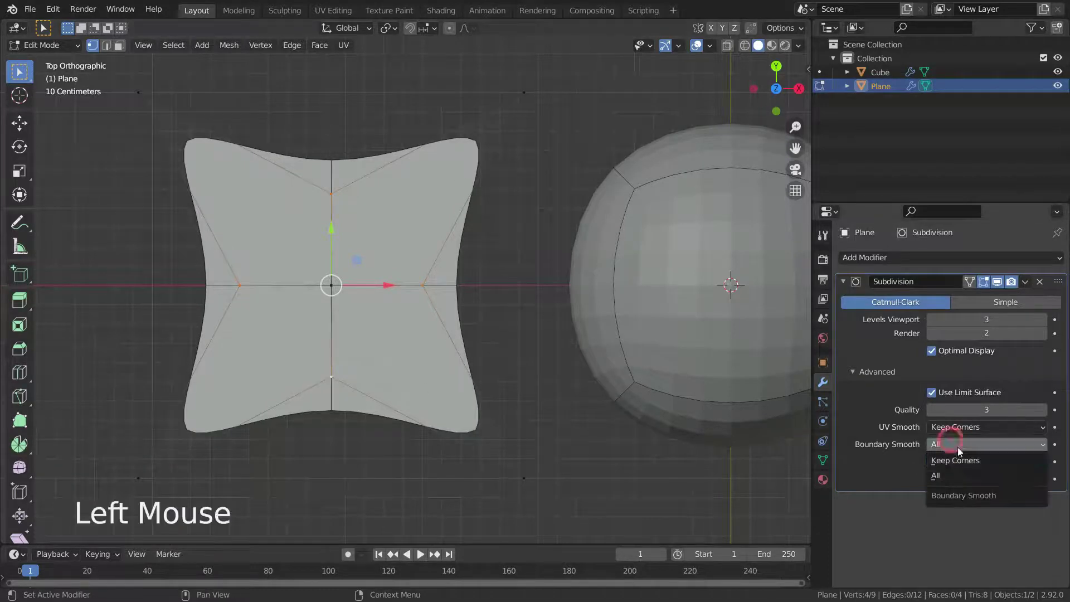
pyautogui.click(959, 453)
pyautogui.scroll(-5, 348, 284)
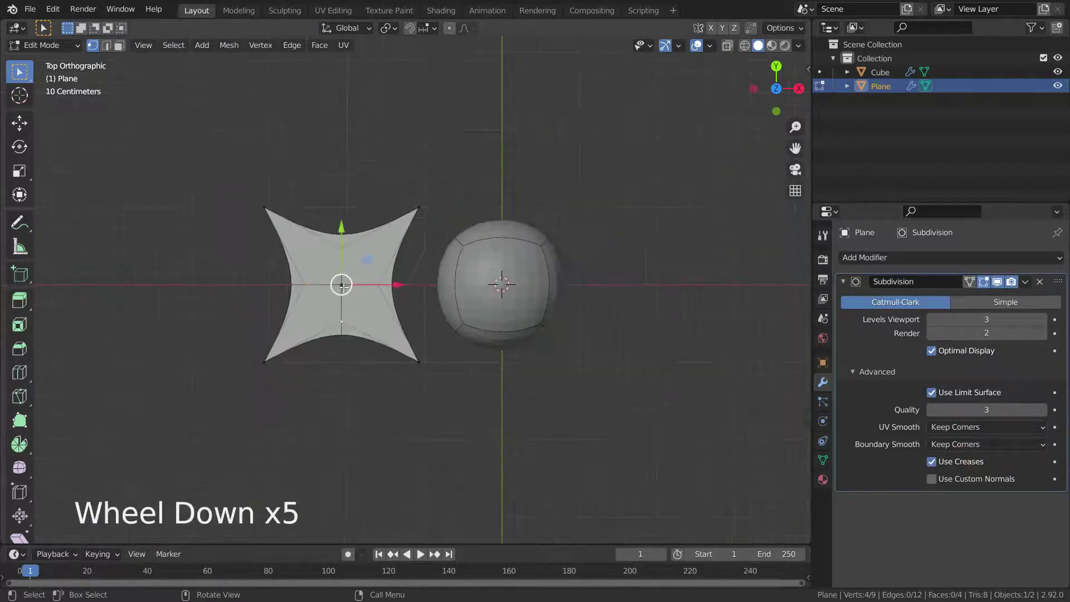
pyautogui.scroll(2, 359, 298)
pyautogui.click(961, 444)
pyautogui.click(945, 474)
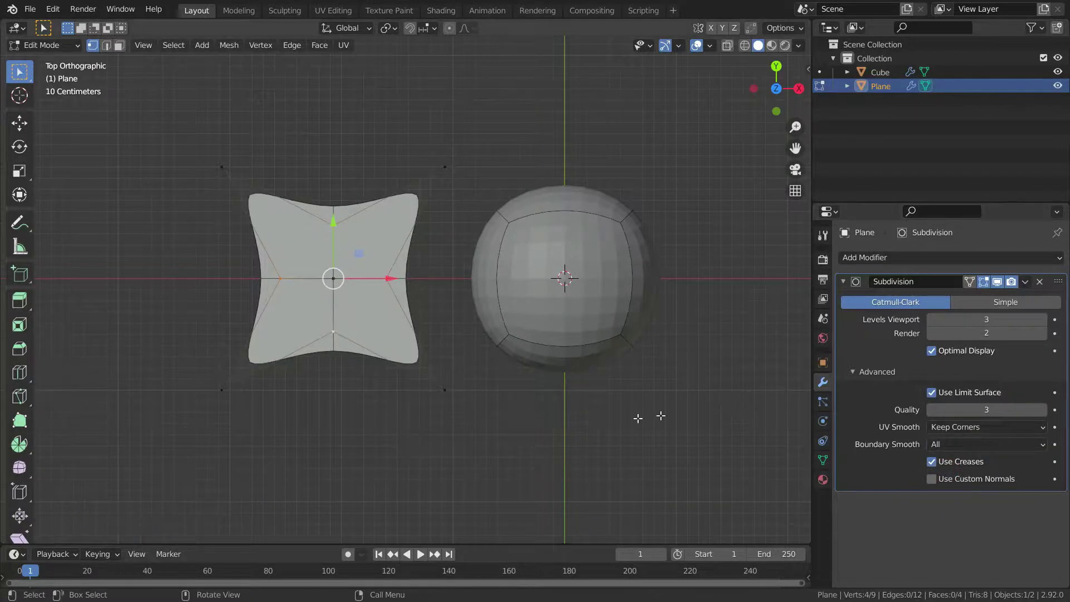
pyautogui.scroll(-1, 399, 353)
pyautogui.scroll(2, 407, 346)
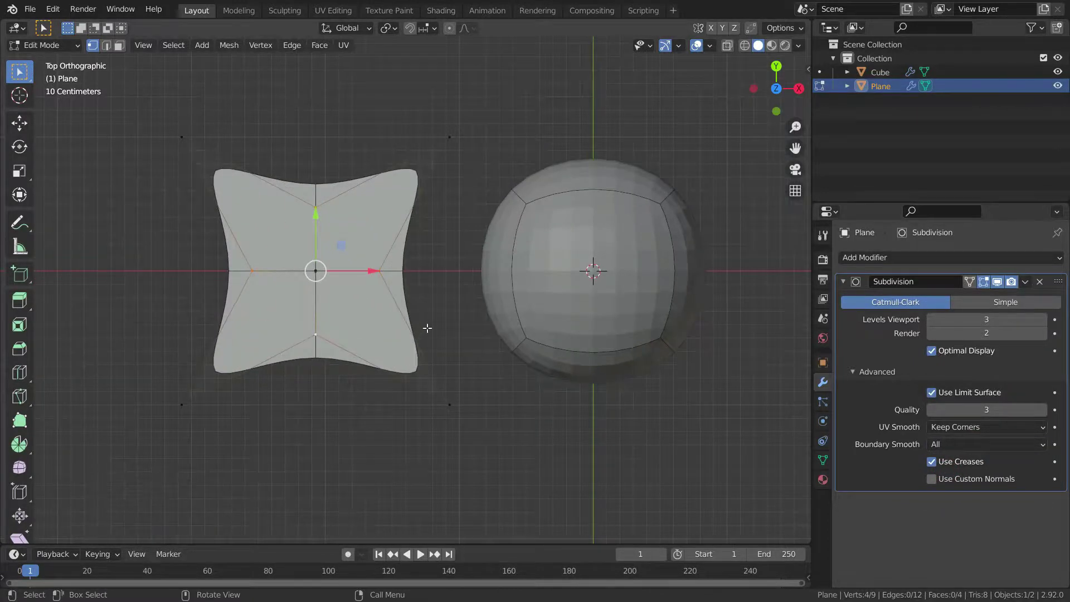
# Leave Edit Mode, select the subdivided cube and view it in perspective
pyautogui.press('Tab')
pyautogui.click(549, 315)
pyautogui.moveTo(491, 414); pyautogui.dragTo(487, 295, button='middle')
pyautogui.scroll(-4, 542, 346)
pyautogui.scroll(3, 381, 352)
pyautogui.moveTo(380, 351); pyautogui.dragTo(468, 295, button='middle')
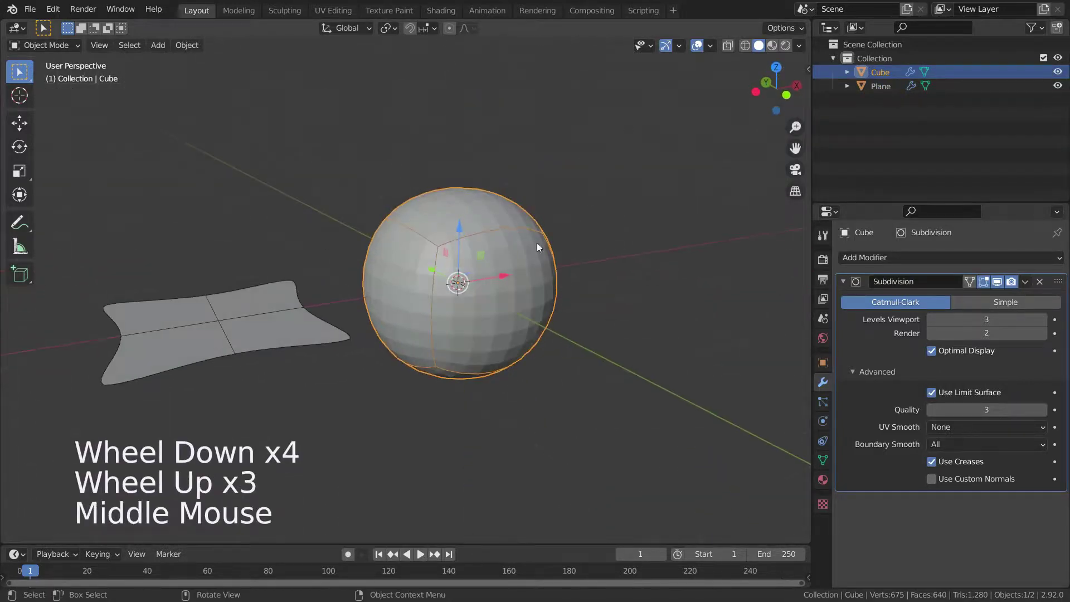
# Set the viewport lighting to MatCap, then try Use Custom Normals on the cube's Subdivision modifier and turn it off again
pyautogui.click(797, 46)
pyautogui.click(786, 111)
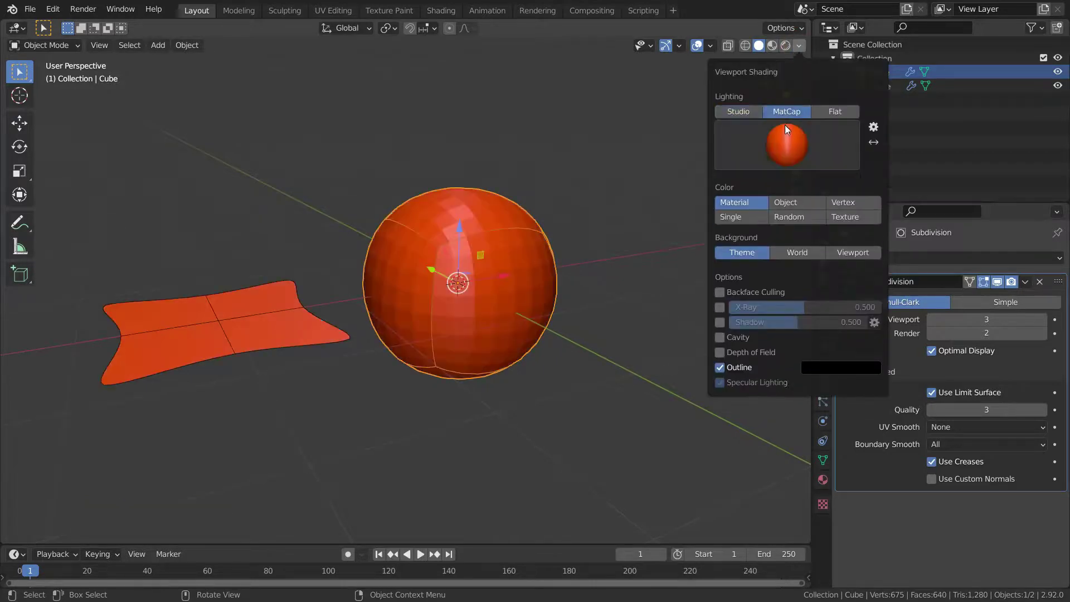
pyautogui.scroll(2, 469, 313)
pyautogui.moveTo(469, 313); pyautogui.dragTo(495, 322, button='middle')
pyautogui.scroll(1, 510, 285)
pyautogui.moveTo(510, 285); pyautogui.dragTo(520, 295, button='middle')
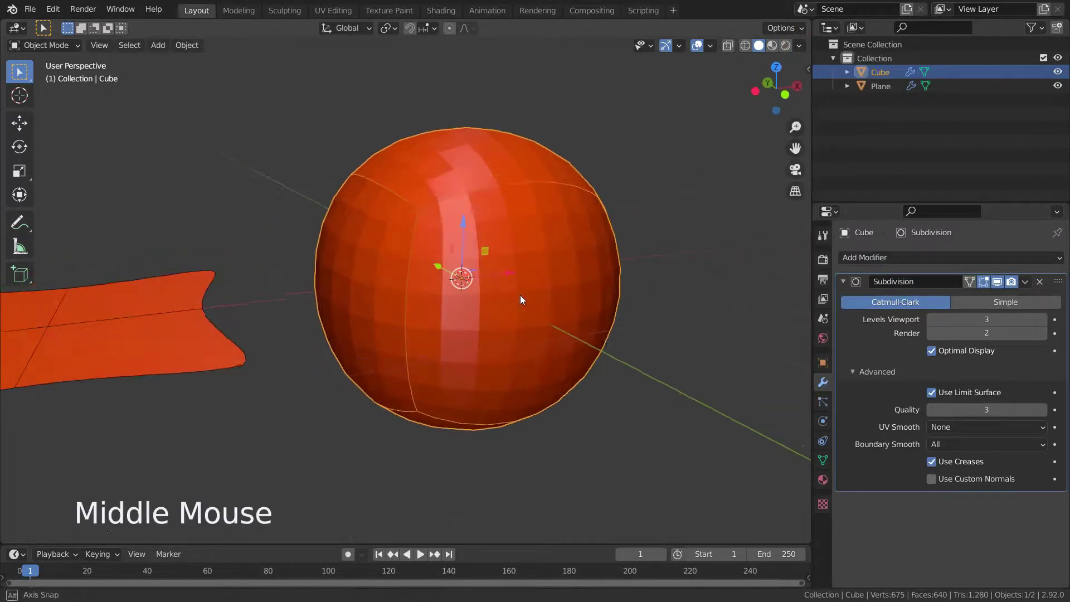
pyautogui.click(964, 482)
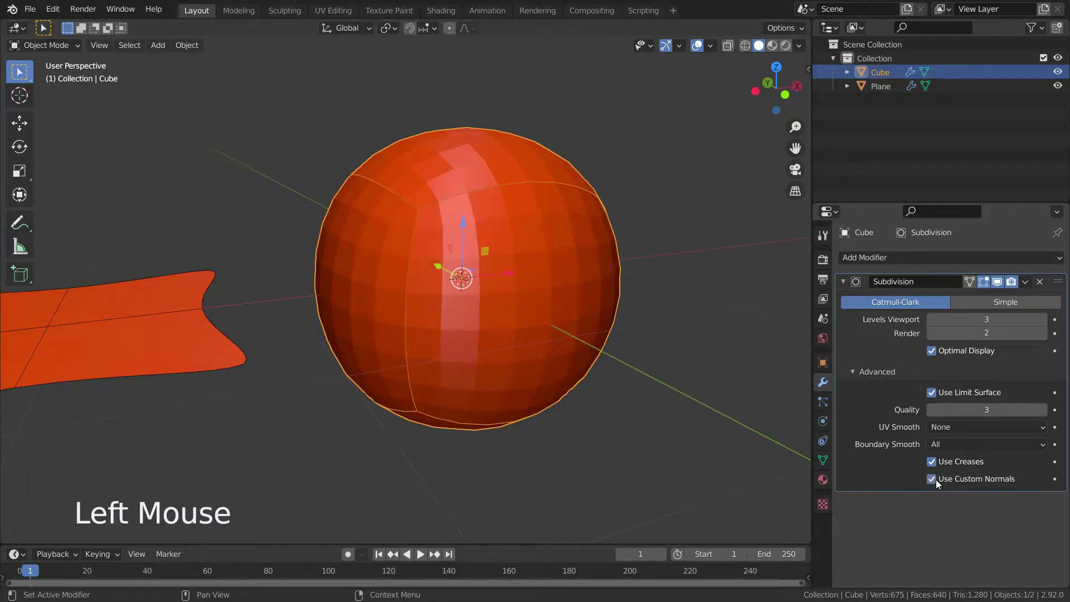
pyautogui.click(965, 482)
# Split the normals of the whole cube in Edit Mode, then return to Object Mode
pyautogui.press('Tab')
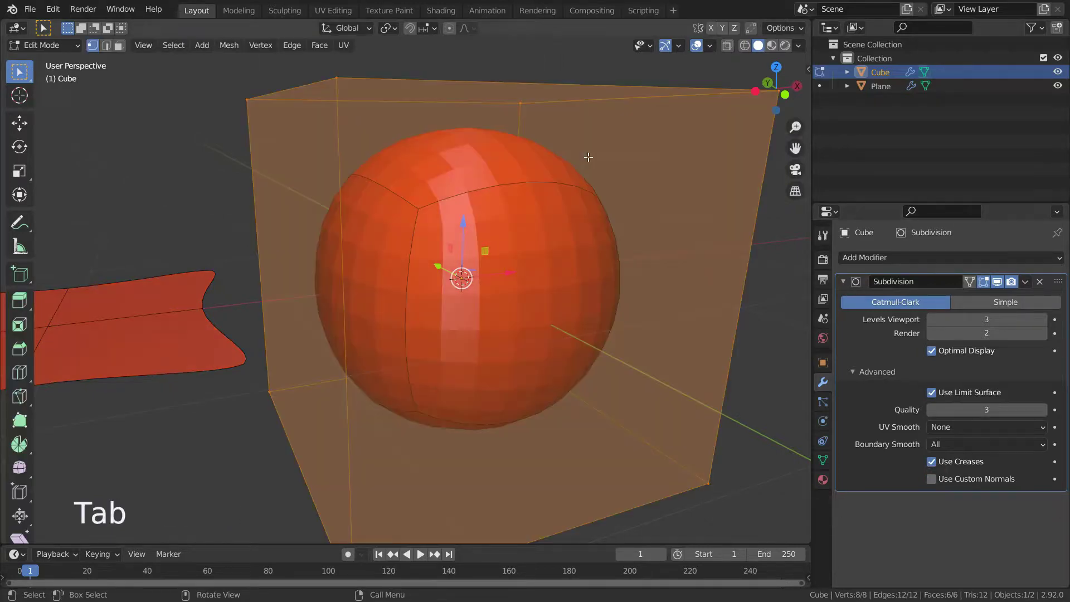
pyautogui.moveTo(585, 161); pyautogui.dragTo(296, 130, button='middle')
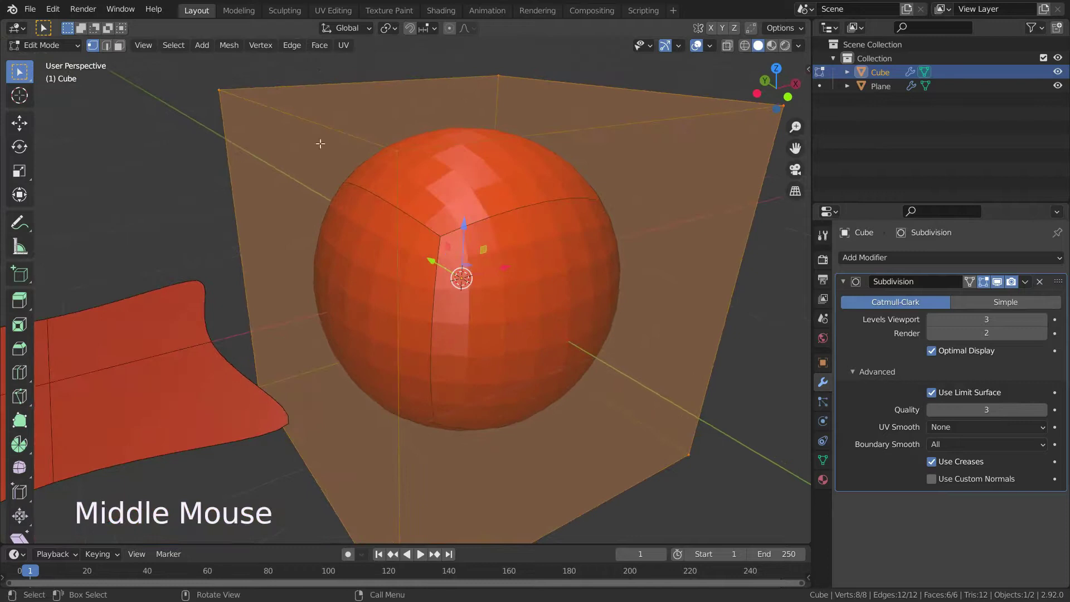
pyautogui.hotkey('alt', 'n')
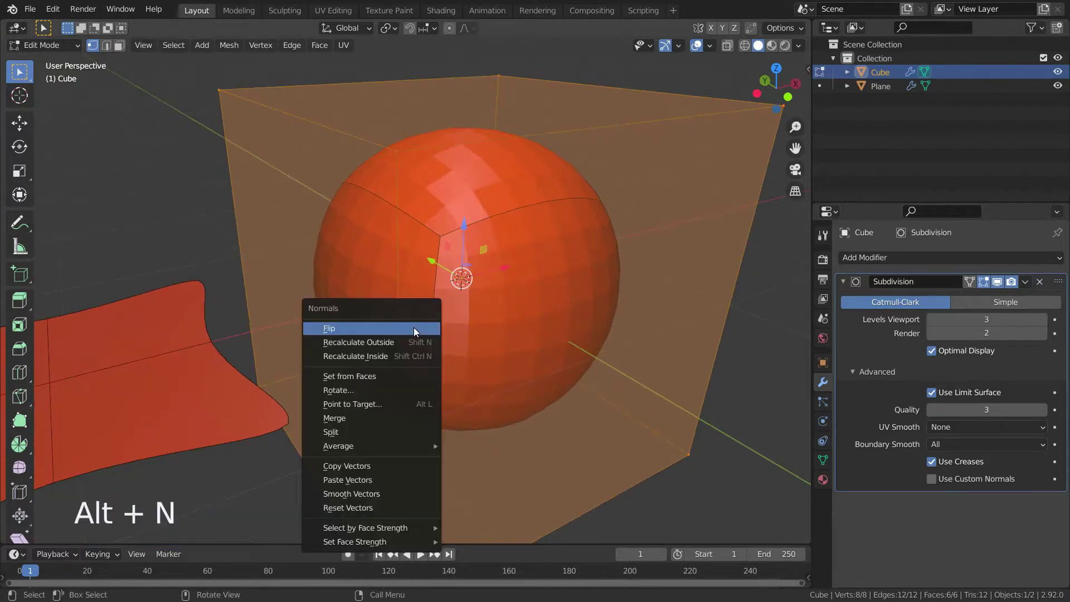
pyautogui.click(373, 433)
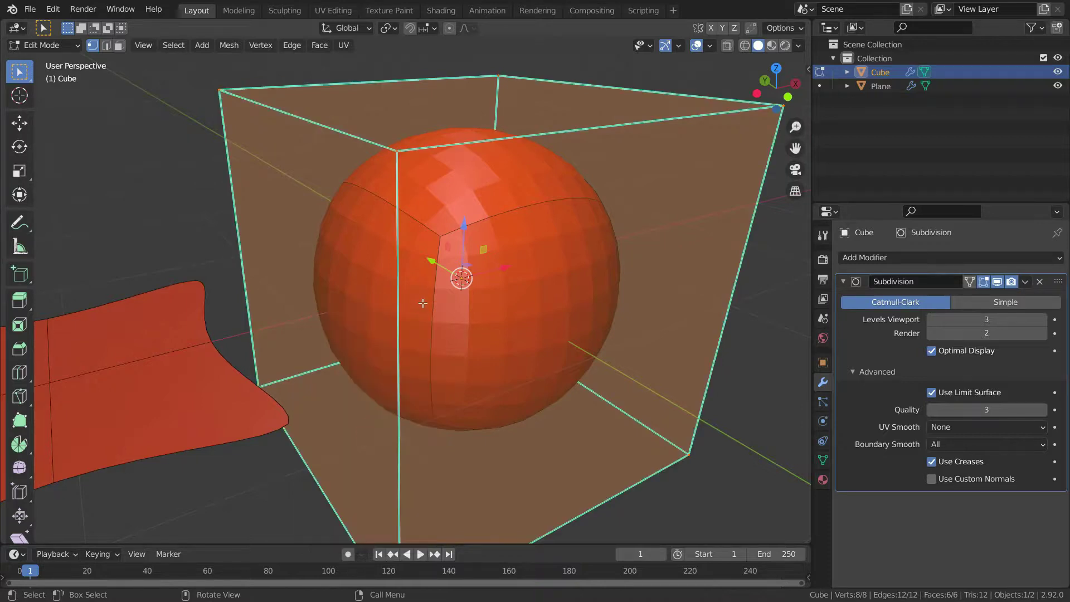
pyautogui.scroll(-4, 457, 304)
pyautogui.moveTo(457, 304); pyautogui.dragTo(468, 330, button='middle')
pyautogui.scroll(3, 445, 287)
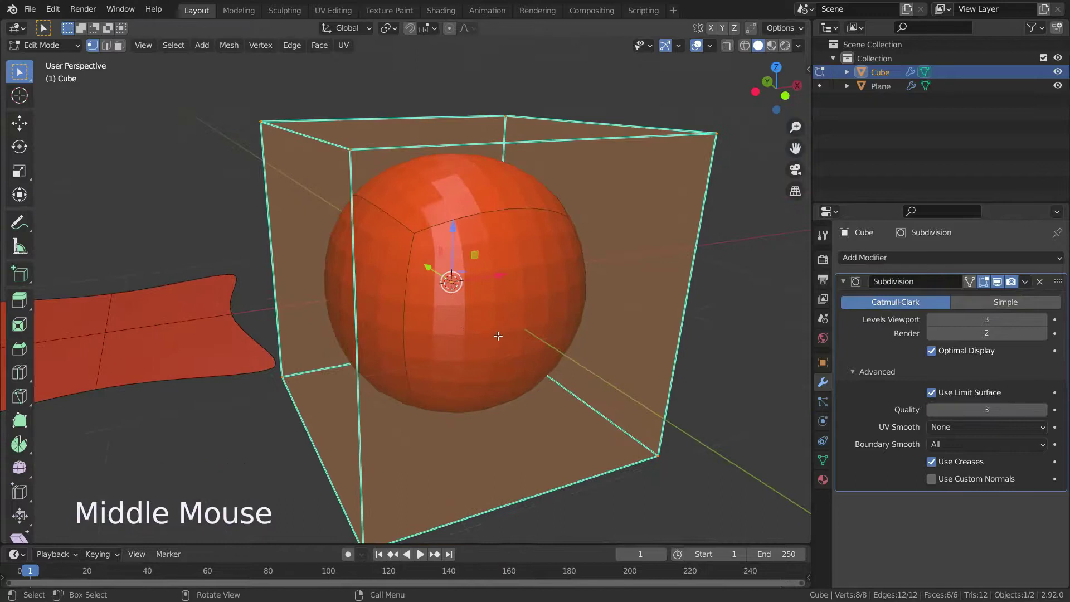
pyautogui.press('Tab')
pyautogui.scroll(1, 457, 226)
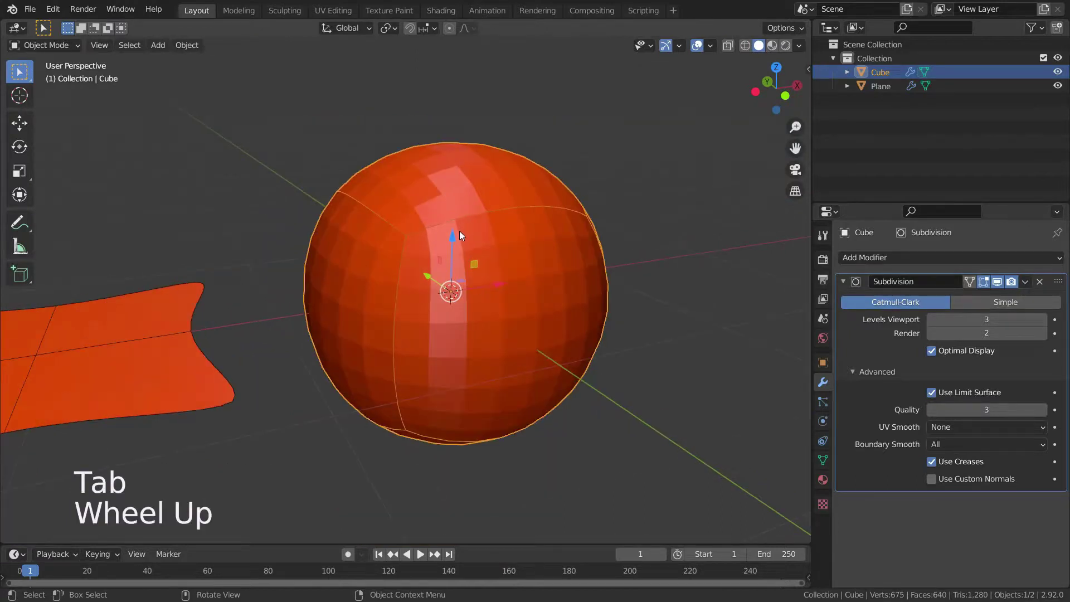
# Enable Use Custom Normals on the cube's Subdivision modifier and examine the shading from another angle
pyautogui.click(930, 478)
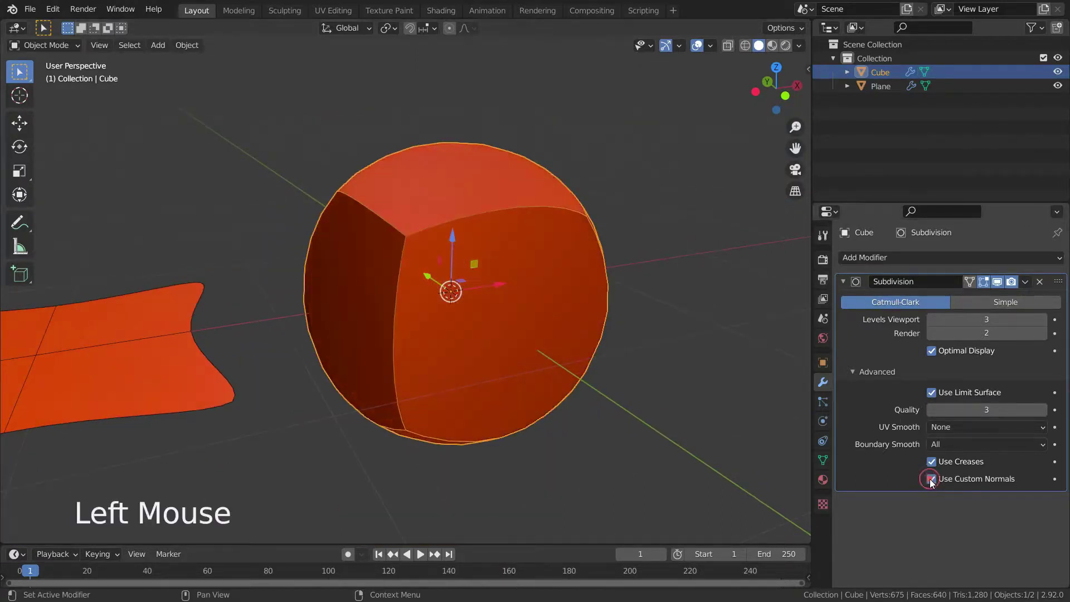
pyautogui.scroll(1, 490, 284)
pyautogui.moveTo(502, 286)
pyautogui.mouseDown(button='middle')
pyautogui.moveTo(413, 299)
pyautogui.moveTo(294, 232)
pyautogui.moveTo(409, 225)
pyautogui.moveTo(473, 294)
pyautogui.moveTo(558, 341)
pyautogui.moveTo(569, 311)
pyautogui.moveTo(579, 317)
pyautogui.mouseUp(button='middle')
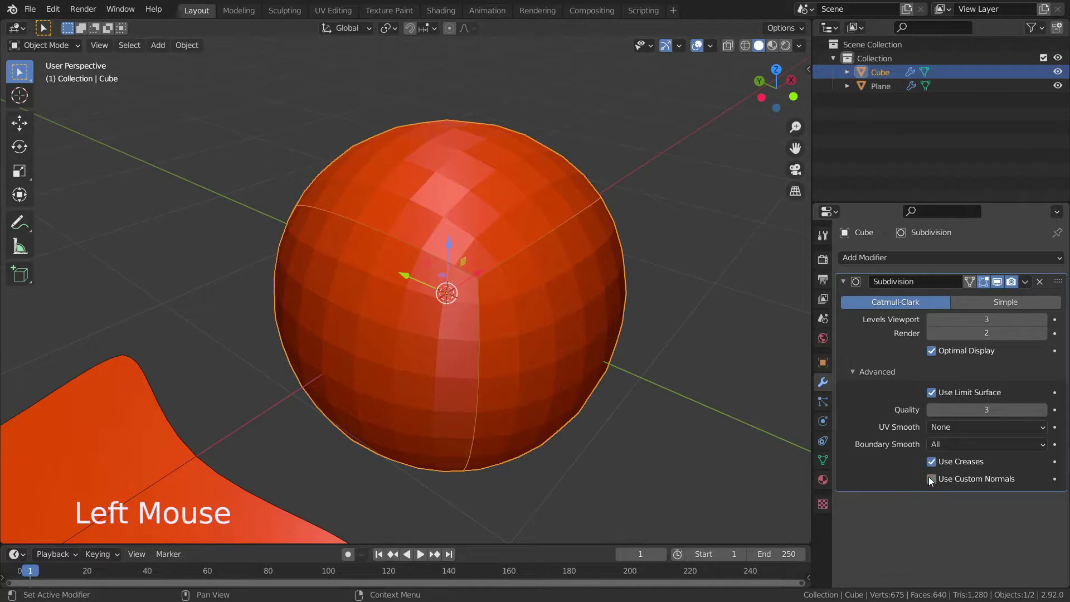